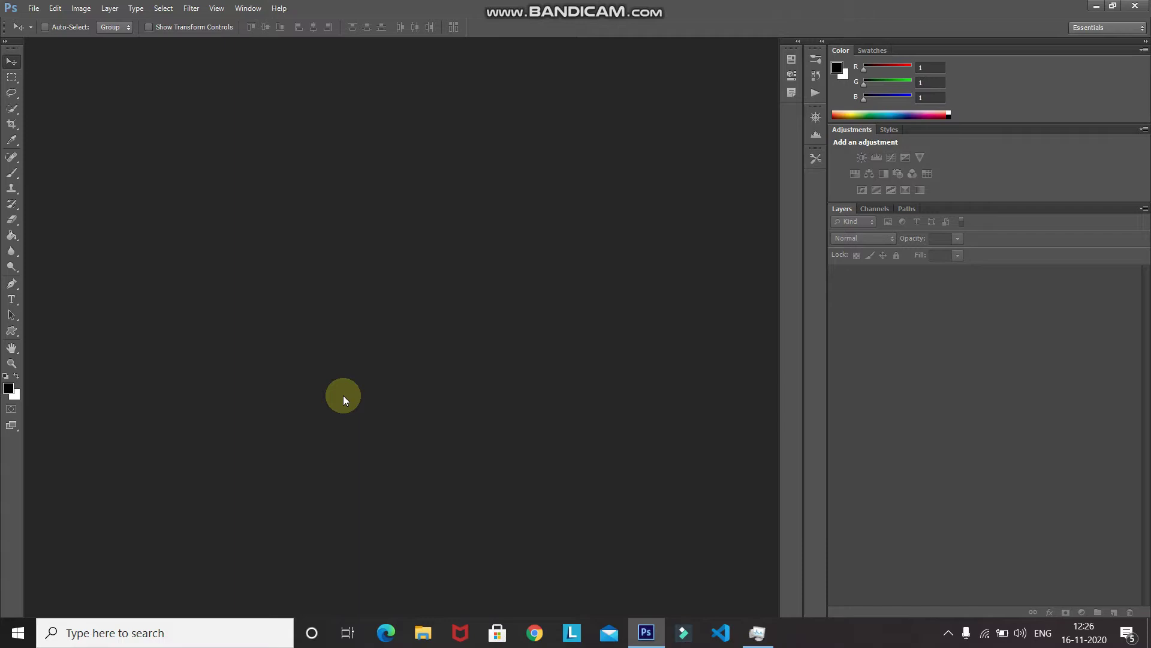
# - Create a new 1280 × 720 px document at 300 pixels/inch with a white background
pyautogui.click(33, 8)
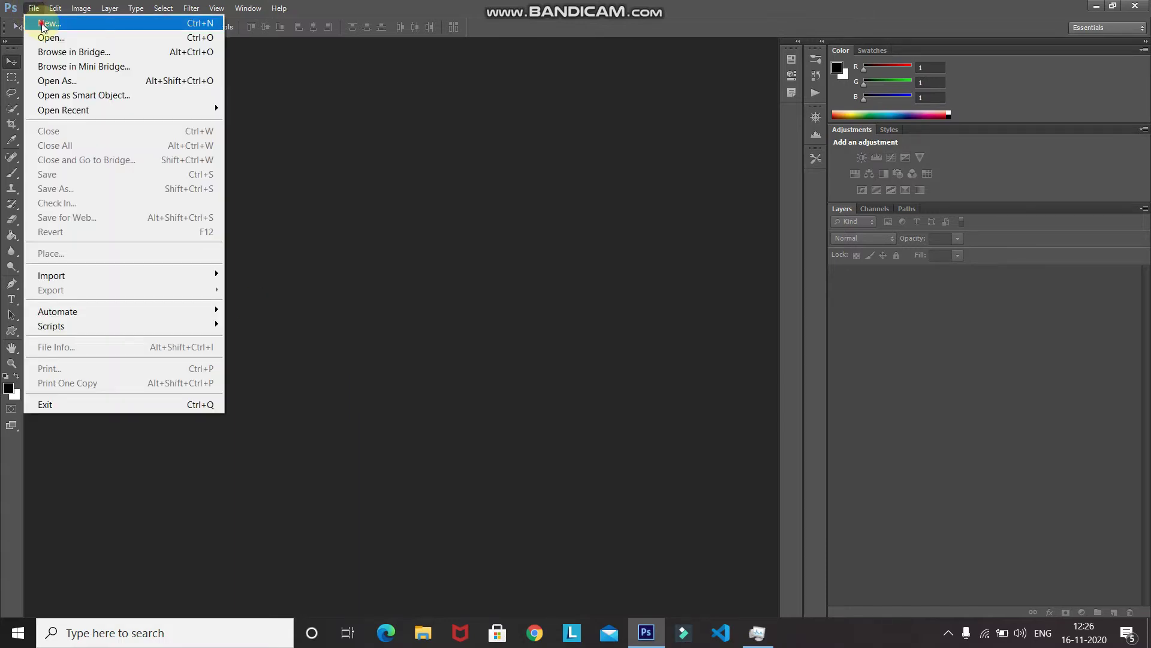
pyautogui.click(39, 22)
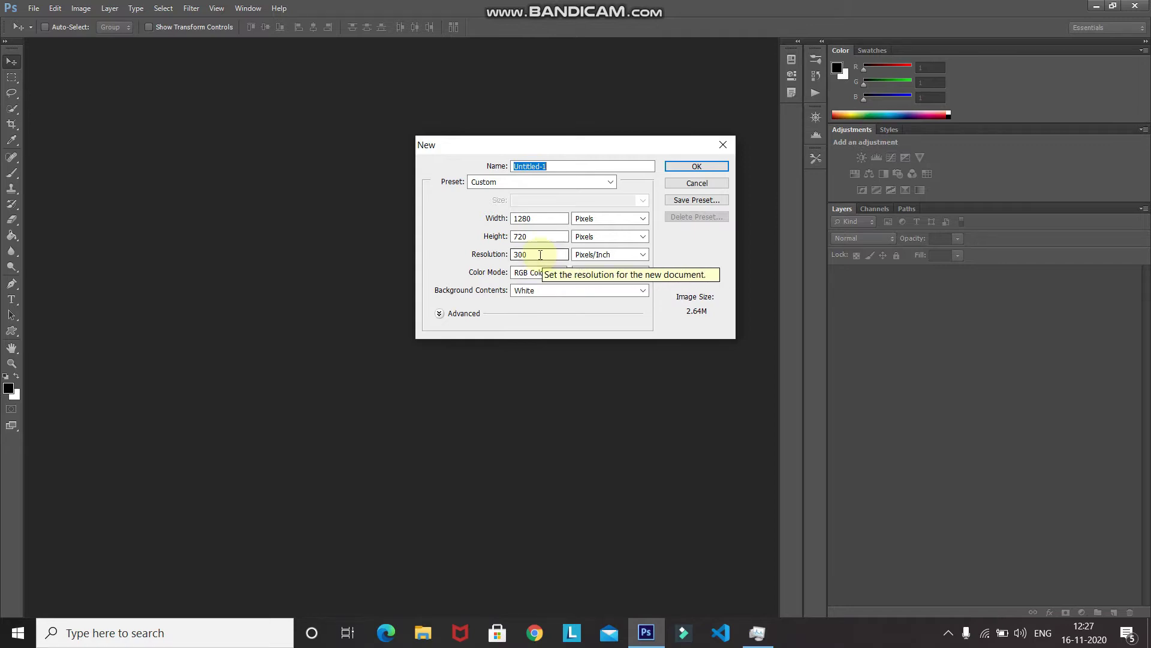
pyautogui.click(688, 167)
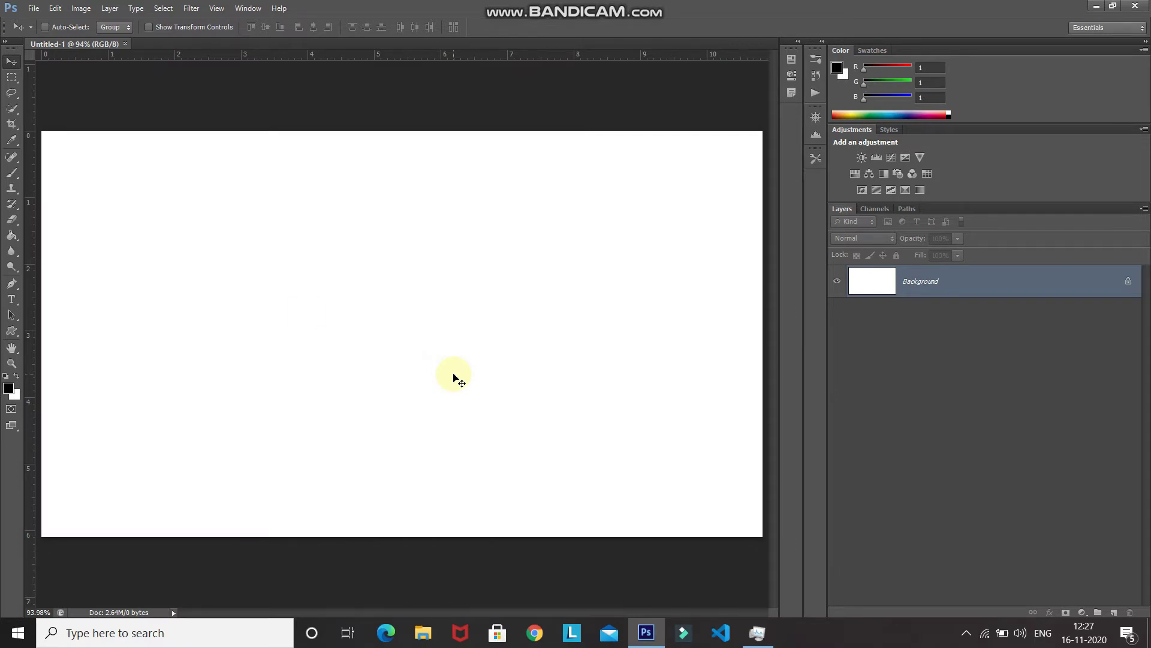
# - Place the people-875597 photo from Downloads into the document
pyautogui.click(31, 9)
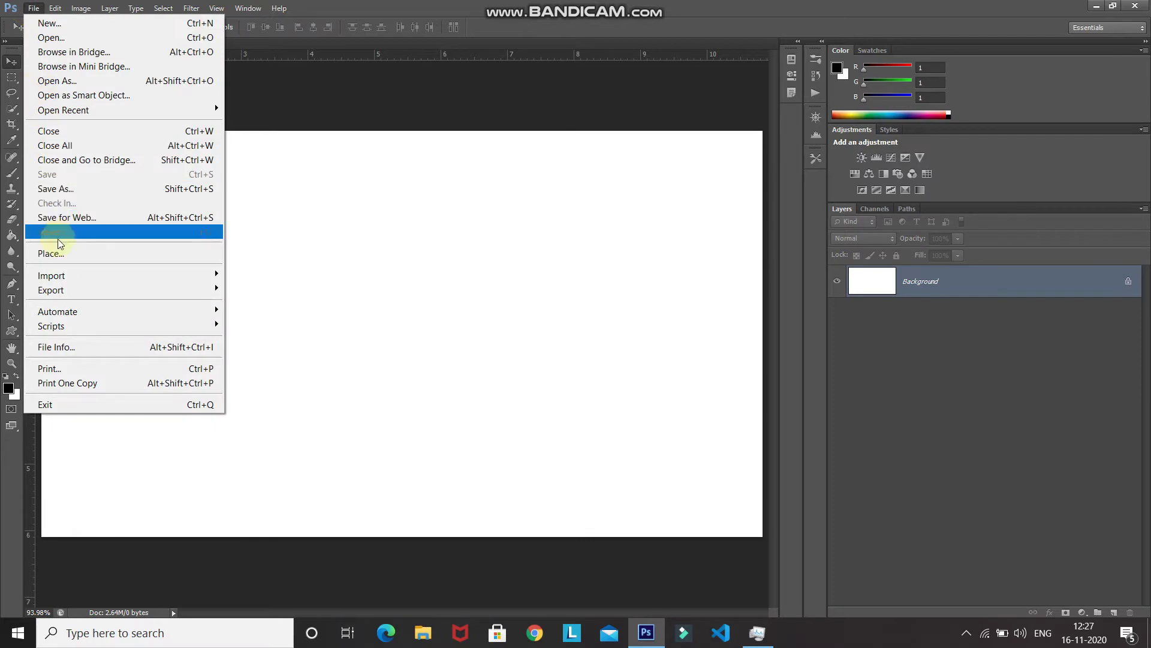
pyautogui.click(55, 254)
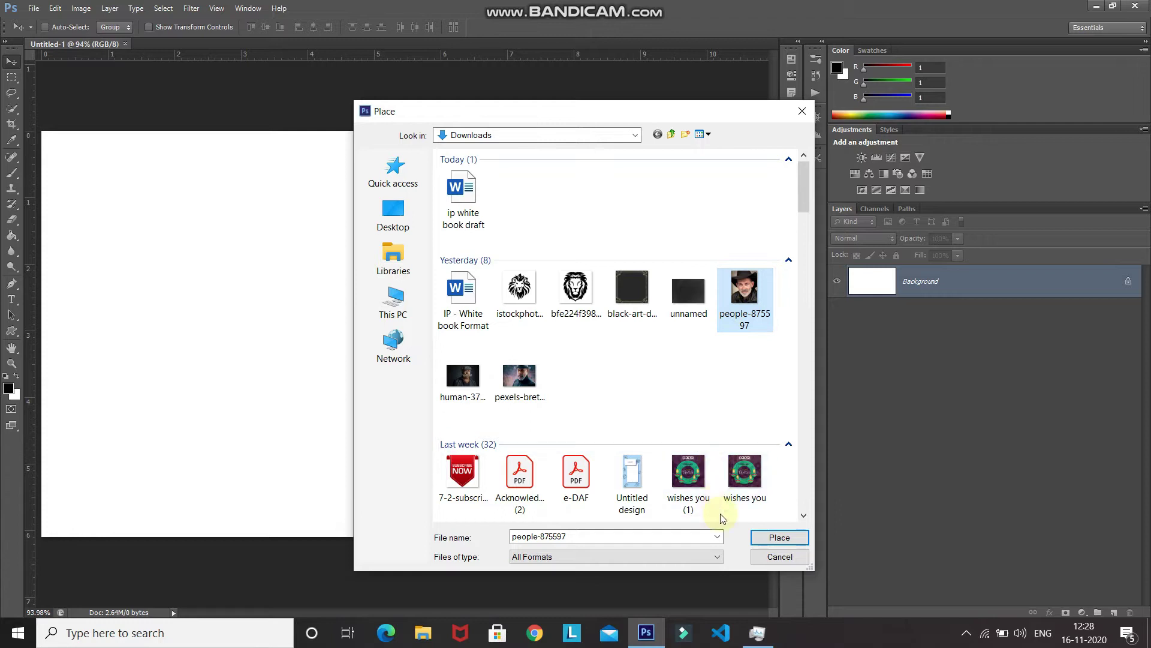
pyautogui.click(758, 537)
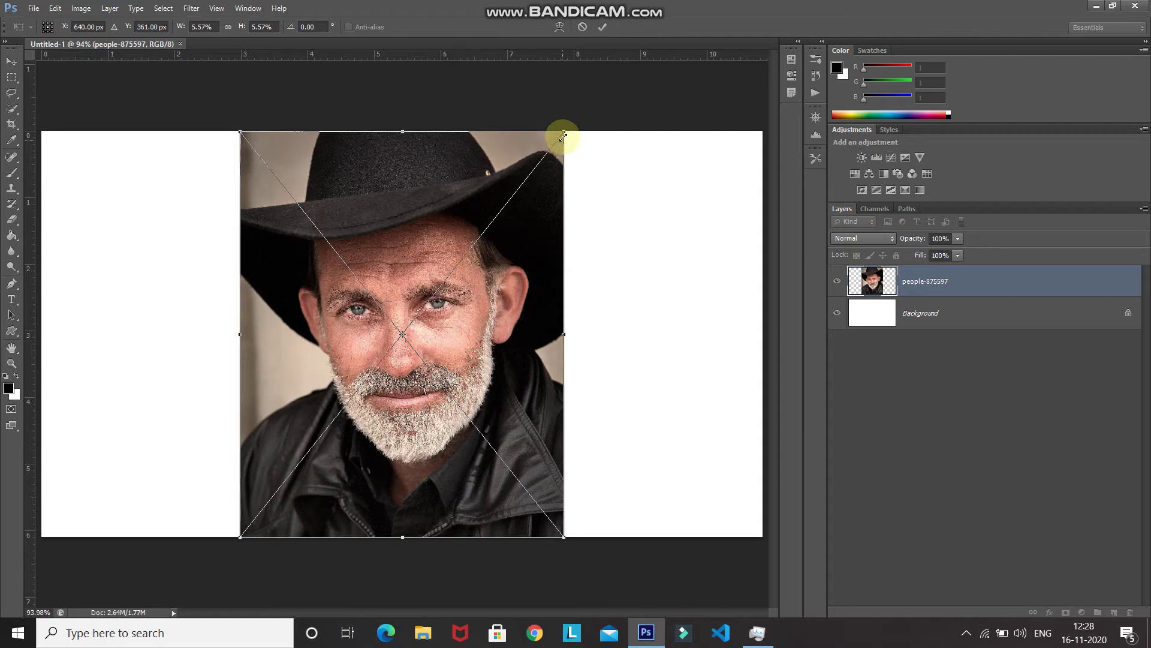
# - Enlarge the placed photo to cover the whole canvas and commit the transform
pyautogui.moveTo(564, 141); pyautogui.dragTo(765, 36)
pyautogui.moveTo(240, 537); pyautogui.dragTo(169, 590)
pyautogui.hotkey('ctrl', '-')
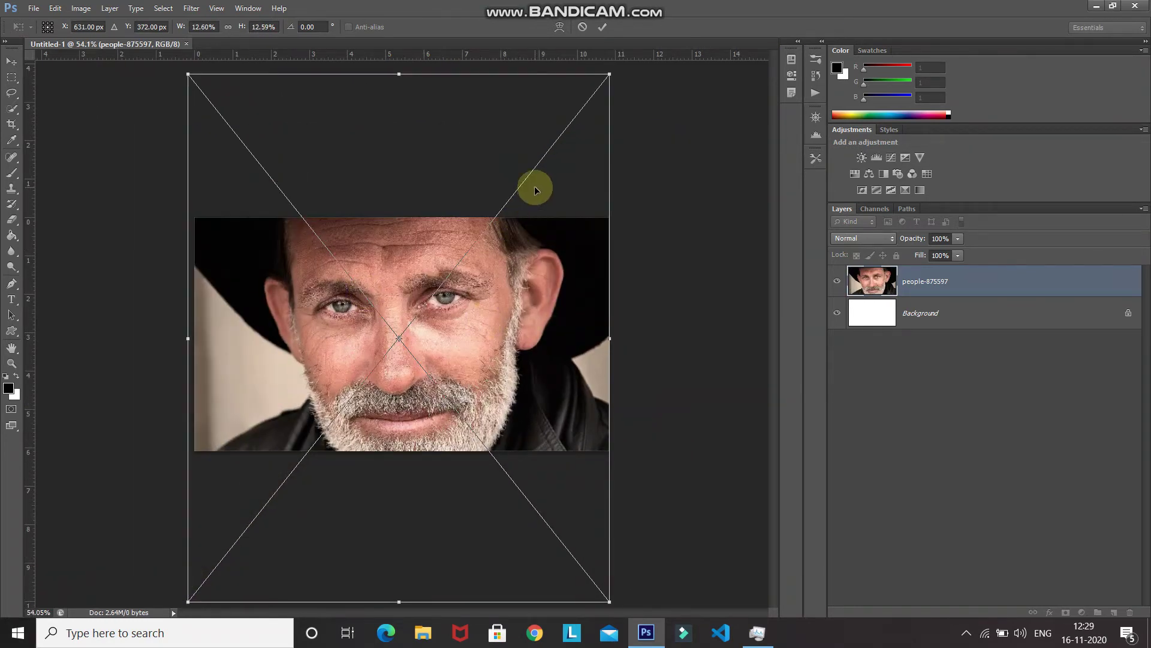
pyautogui.click(602, 27)
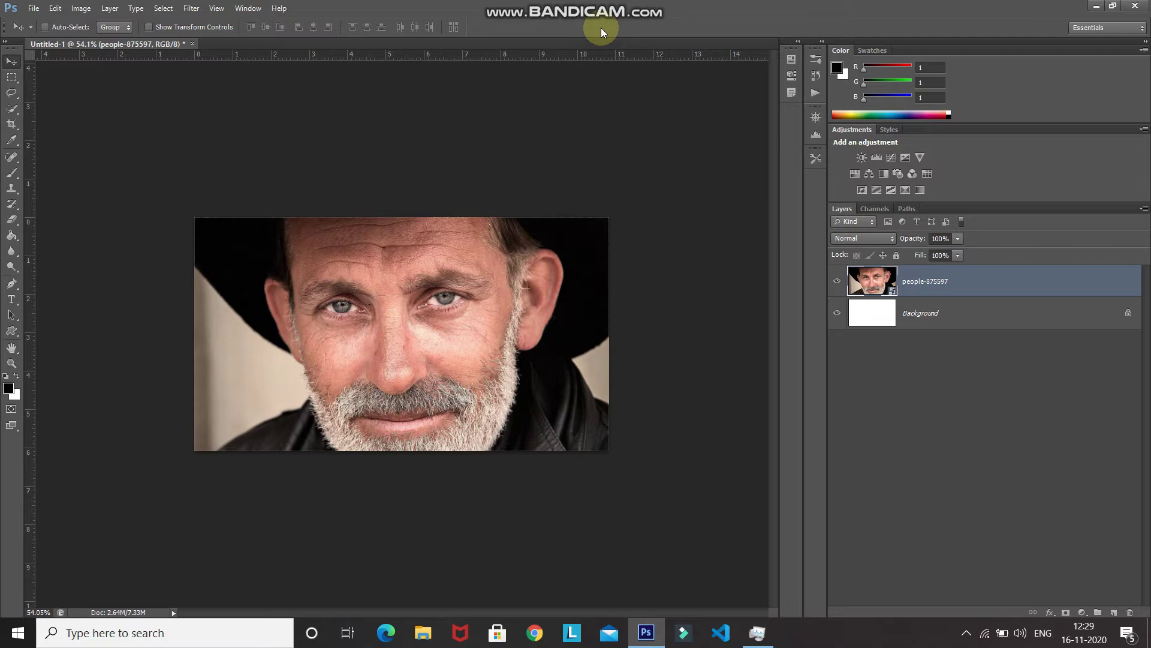
# - Rasterize the people-875597 layer
pyautogui.hotkey('ctrl', '0')
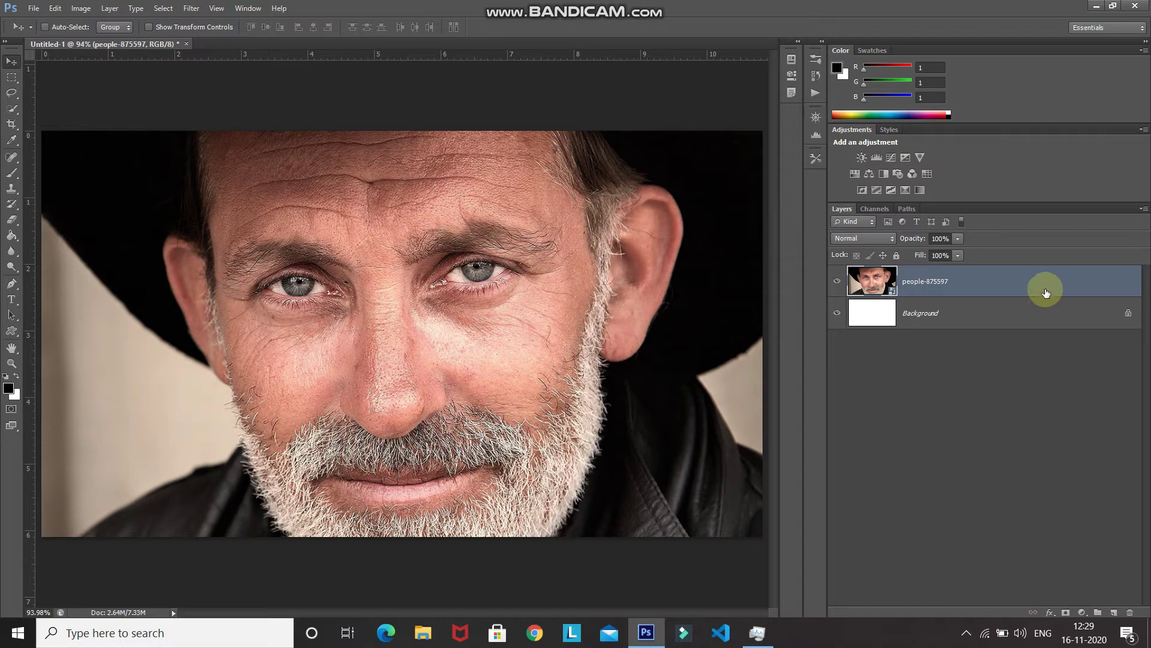
pyautogui.rightClick(1060, 282)
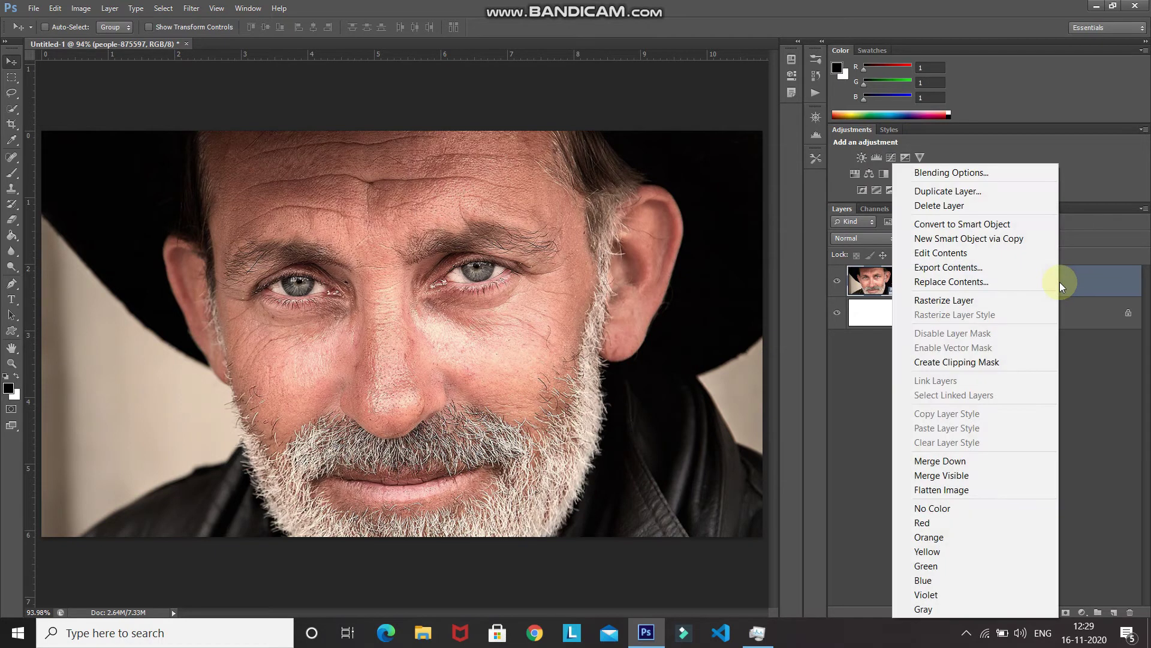
pyautogui.click(968, 299)
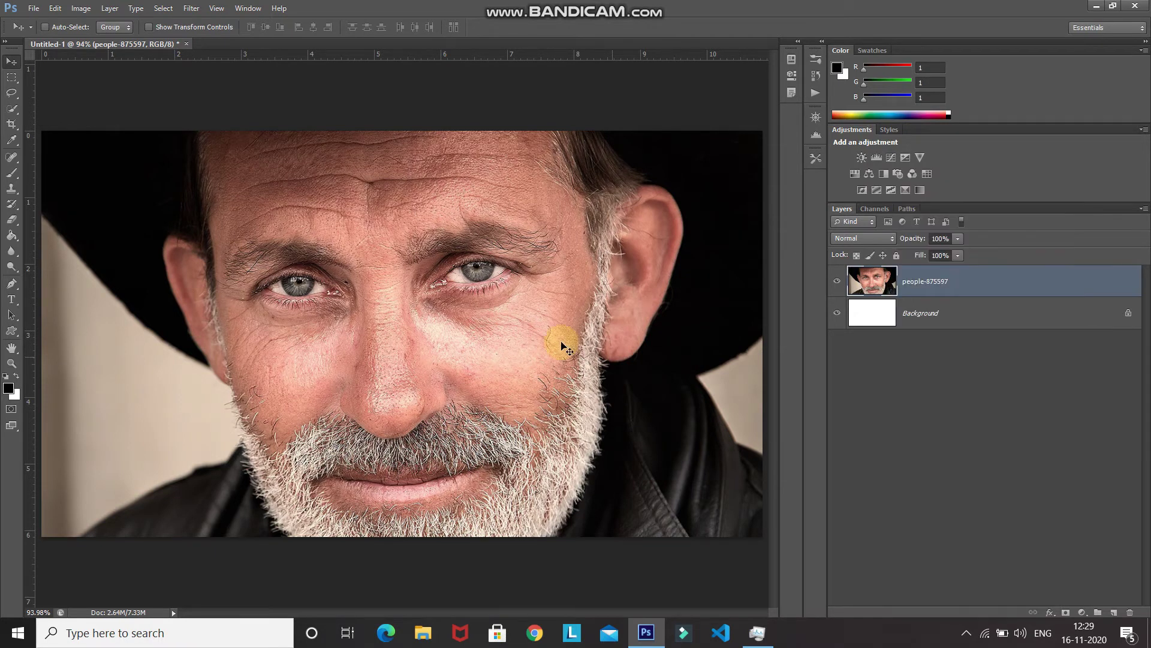
# - Blur the portrait heavily with a Gaussian Blur of radius 80 pixels
pyautogui.click(190, 8)
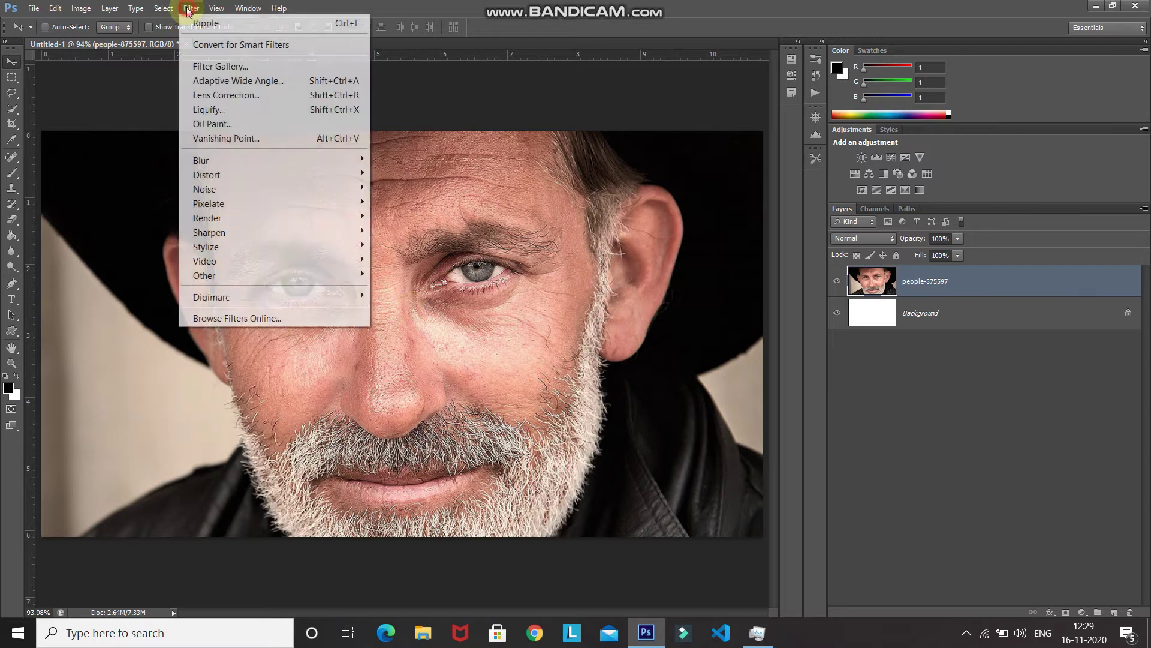
pyautogui.moveTo(207, 160)
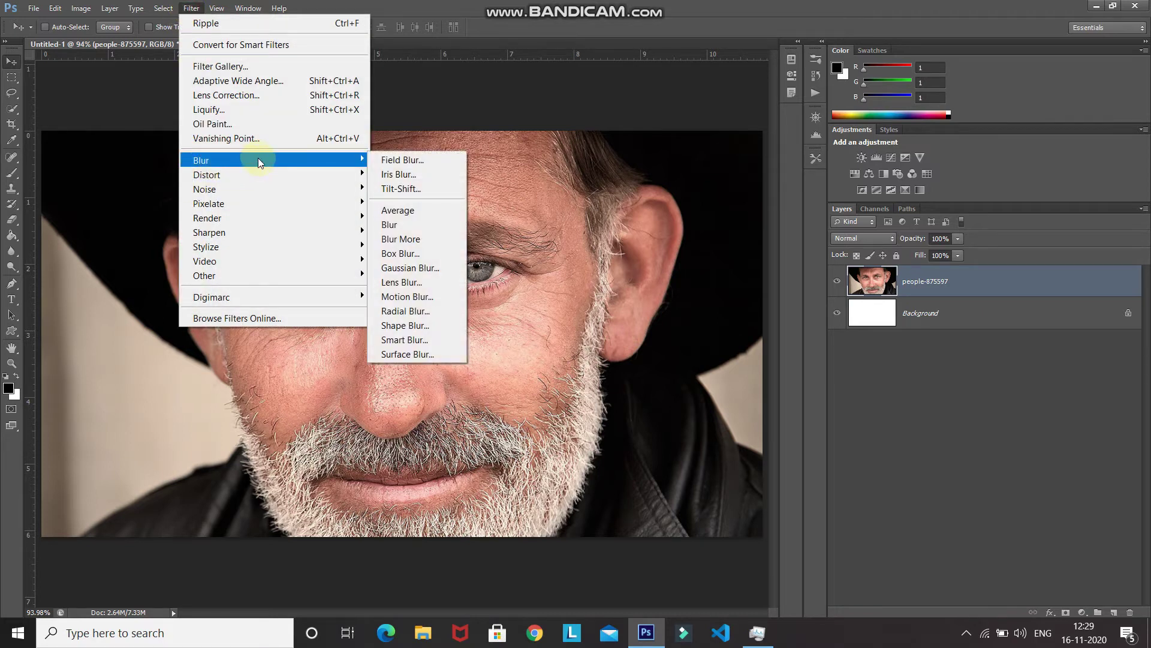
pyautogui.click(399, 269)
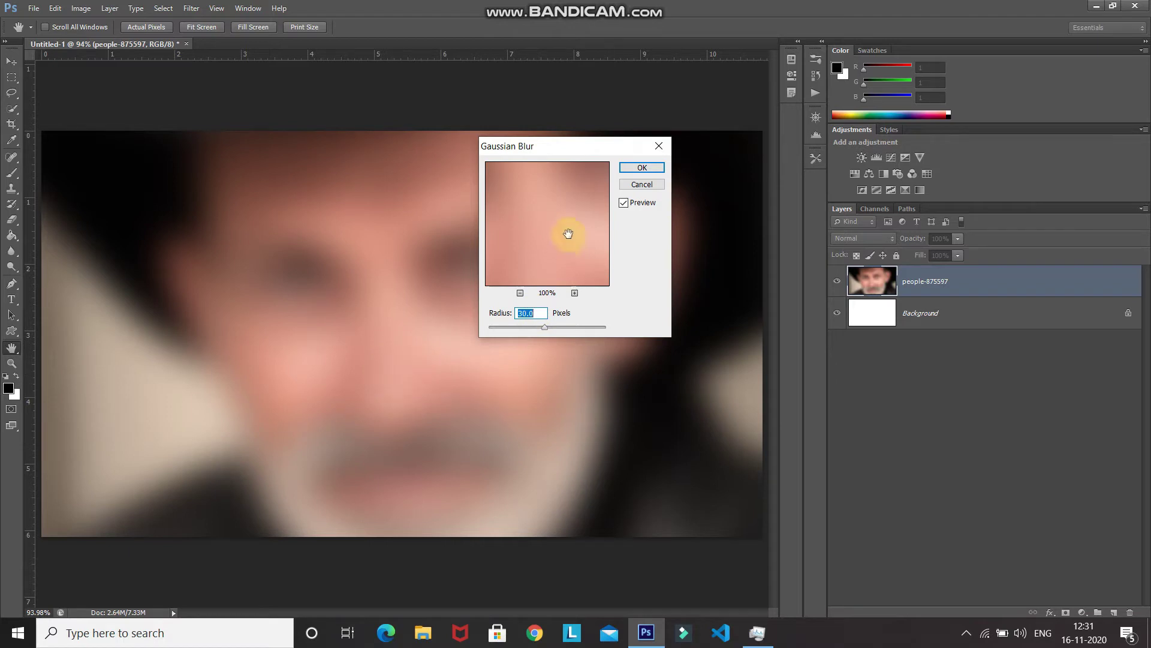
pyautogui.click(642, 167)
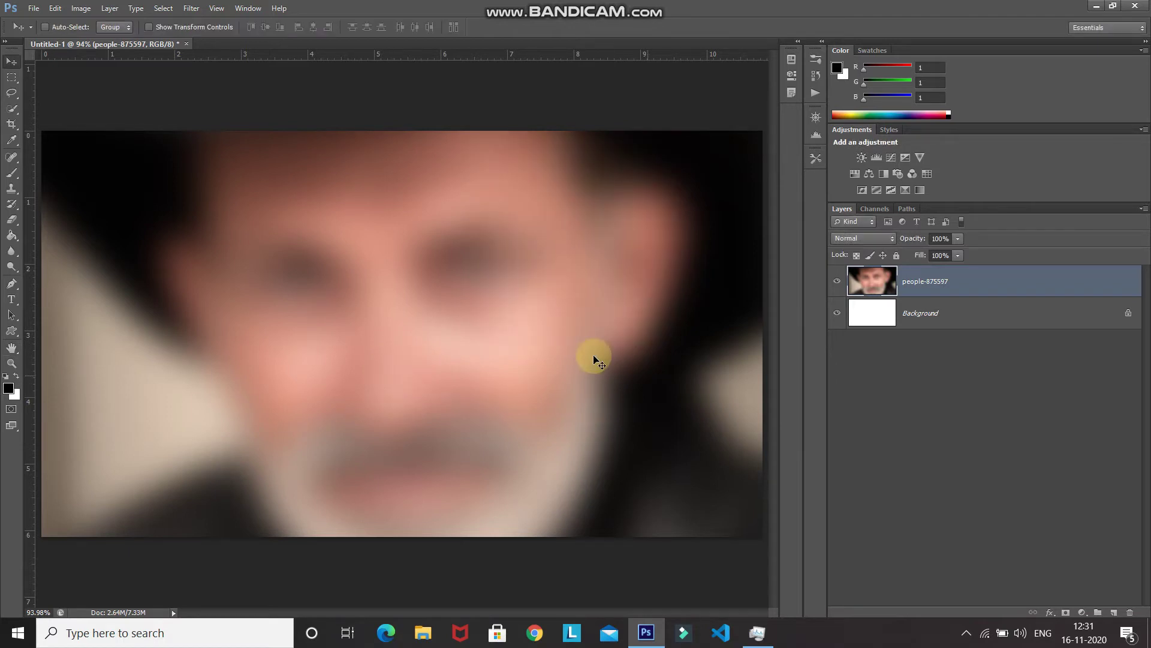
pyautogui.click(191, 7)
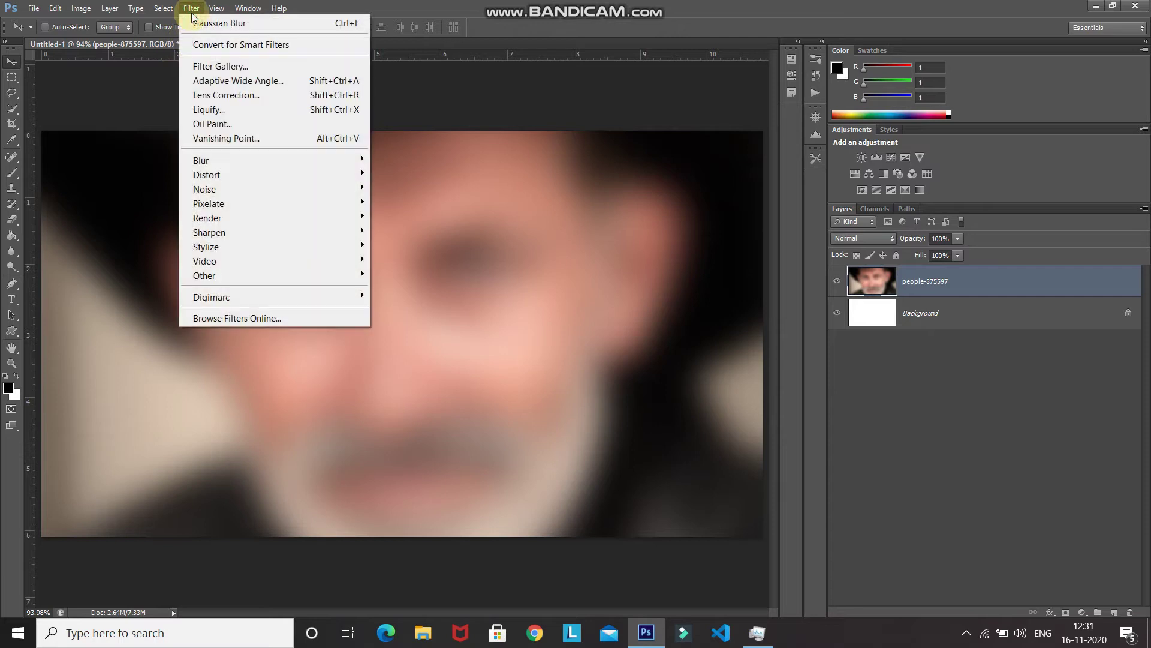
# - Use a 900-size Liquify warp brush to smear the portrait into pink, grey and dark swirls
pyautogui.click(206, 110)
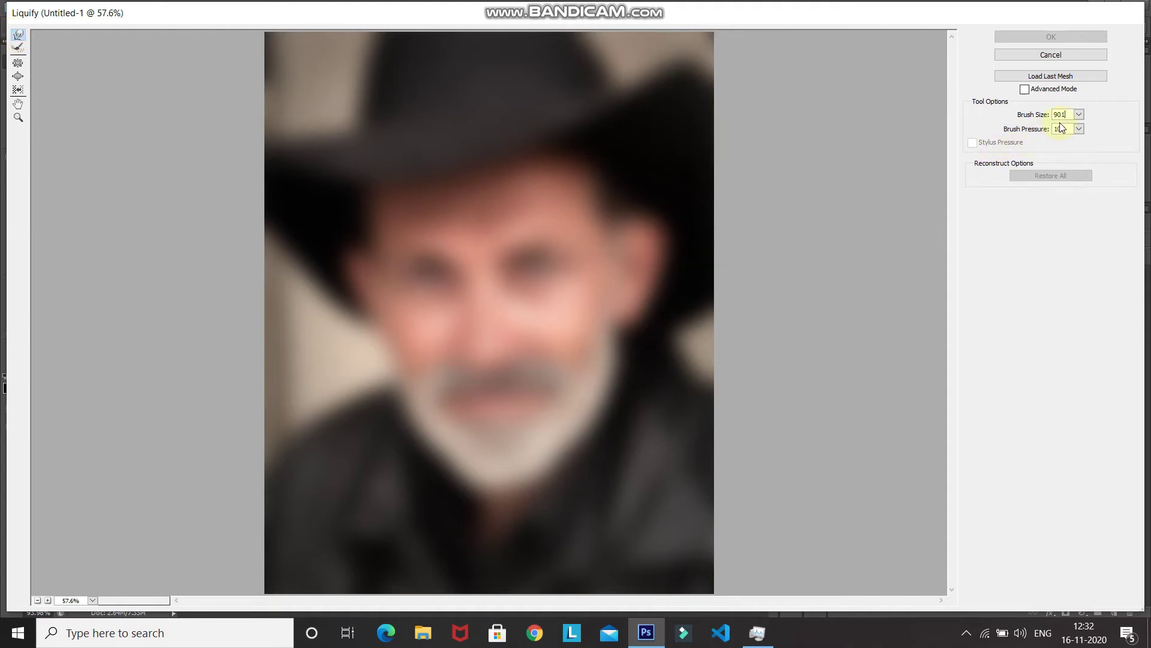
pyautogui.write('0')
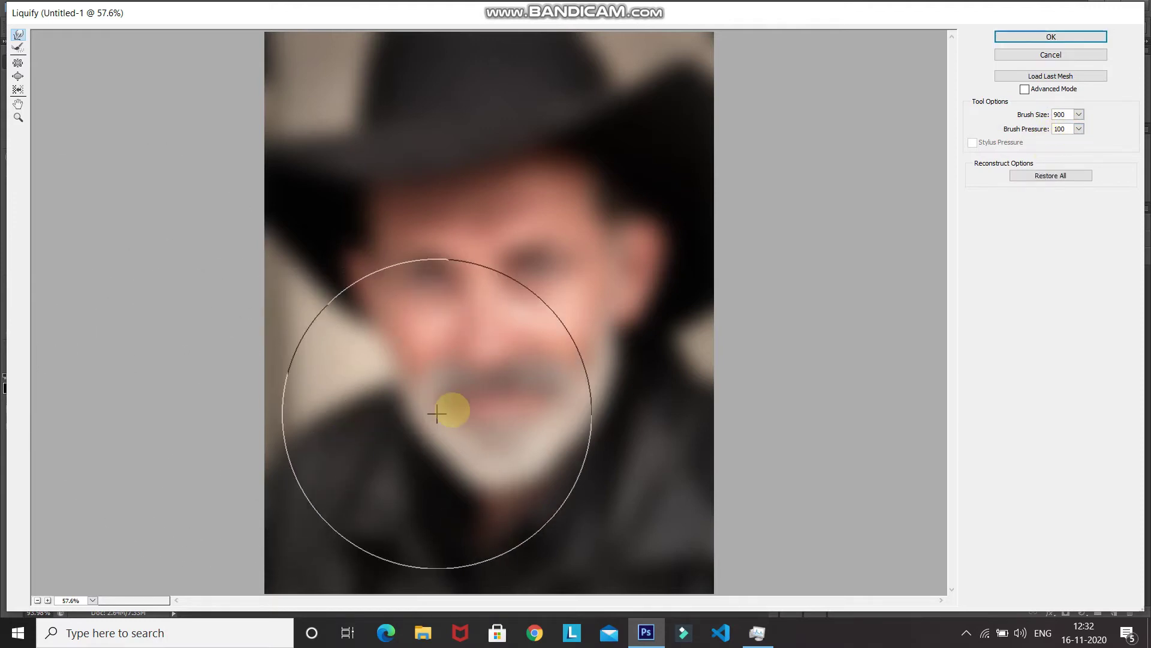
pyautogui.moveTo(506, 397)
pyautogui.mouseDown()
pyautogui.moveTo(276, 415)
pyautogui.moveTo(366, 440)
pyautogui.moveTo(675, 483)
pyautogui.moveTo(352, 554)
pyautogui.moveTo(383, 540)
pyautogui.moveTo(552, 388)
pyautogui.moveTo(480, 606)
pyautogui.moveTo(511, 232)
pyautogui.moveTo(304, 89)
pyautogui.moveTo(292, 252)
pyautogui.moveTo(506, 271)
pyautogui.moveTo(600, 216)
pyautogui.moveTo(652, 57)
pyautogui.moveTo(584, 218)
pyautogui.moveTo(409, 299)
pyautogui.moveTo(730, 408)
pyautogui.moveTo(480, 395)
pyautogui.moveTo(632, 428)
pyautogui.moveTo(505, 182)
pyautogui.moveTo(668, 381)
pyautogui.moveTo(414, 264)
pyautogui.moveTo(390, 404)
pyautogui.moveTo(548, 214)
pyautogui.moveTo(310, 202)
pyautogui.moveTo(141, 337)
pyautogui.moveTo(140, 292)
pyautogui.mouseUp()
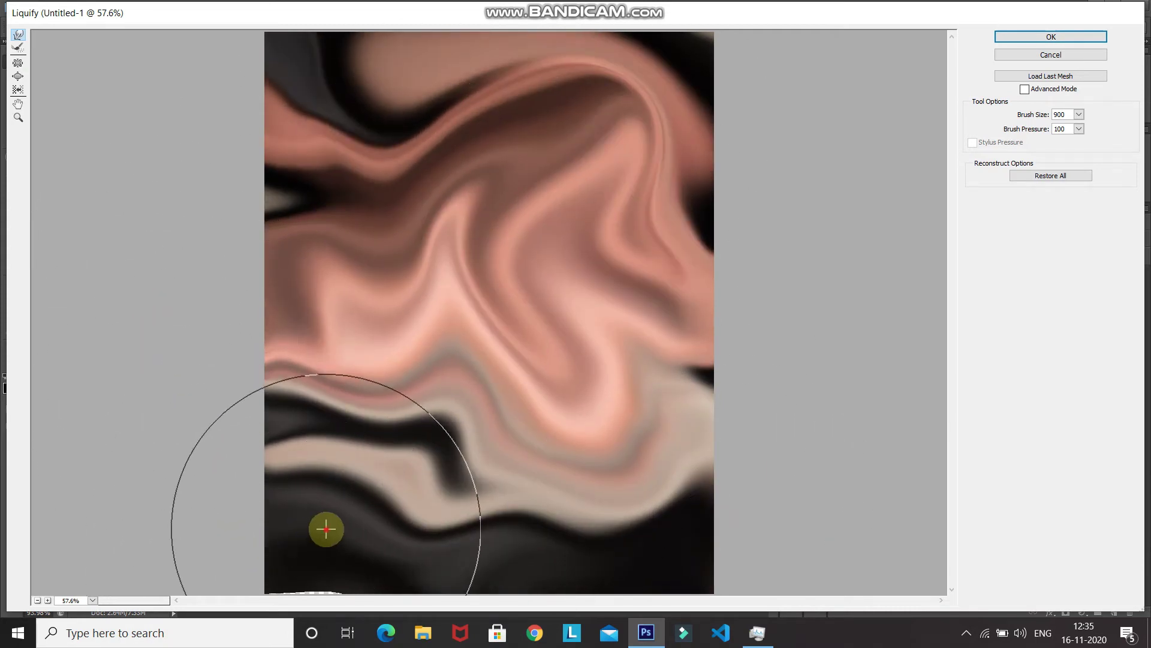
pyautogui.moveTo(325, 529); pyautogui.dragTo(879, 296)
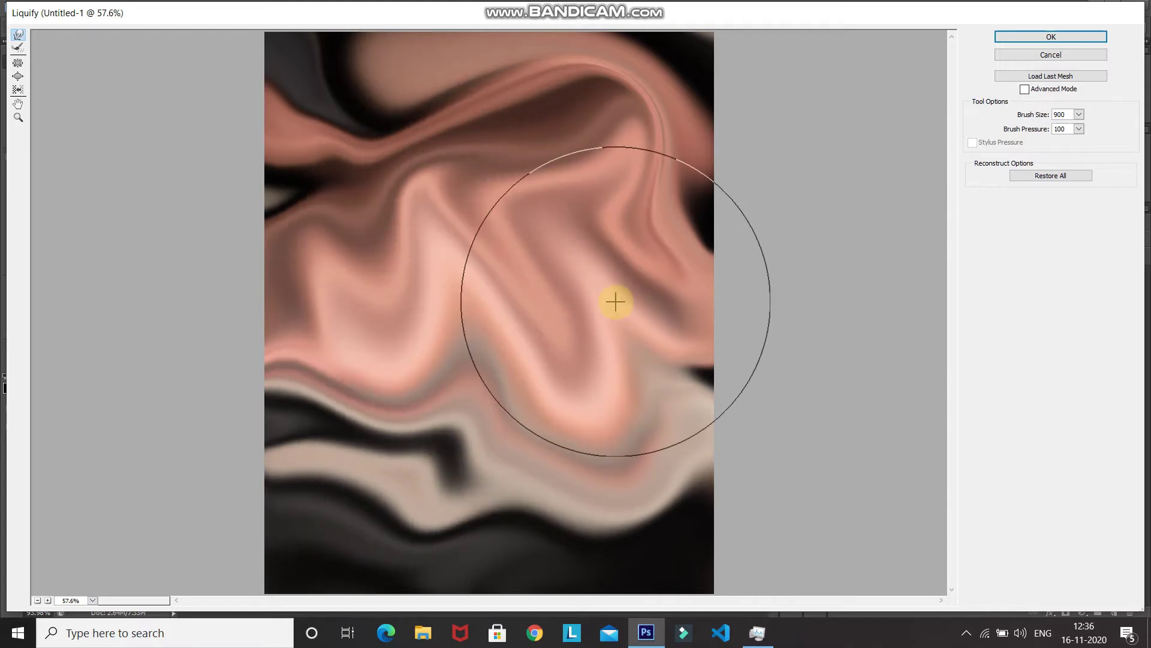
pyautogui.moveTo(616, 301); pyautogui.dragTo(393, 365)
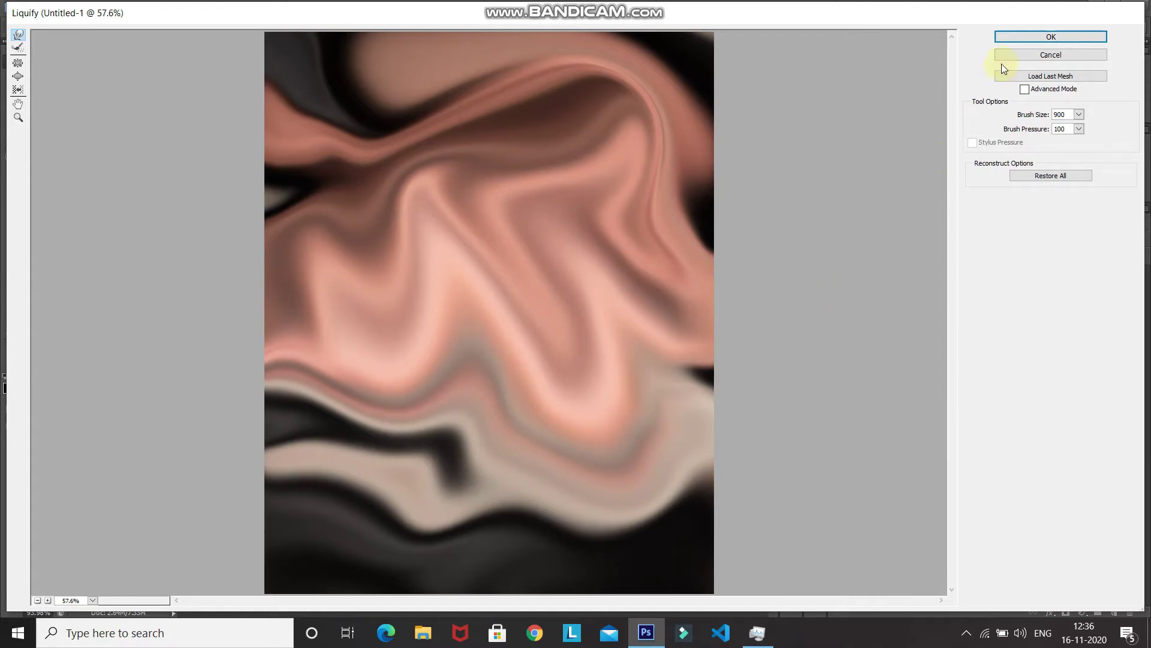
pyautogui.click(1015, 37)
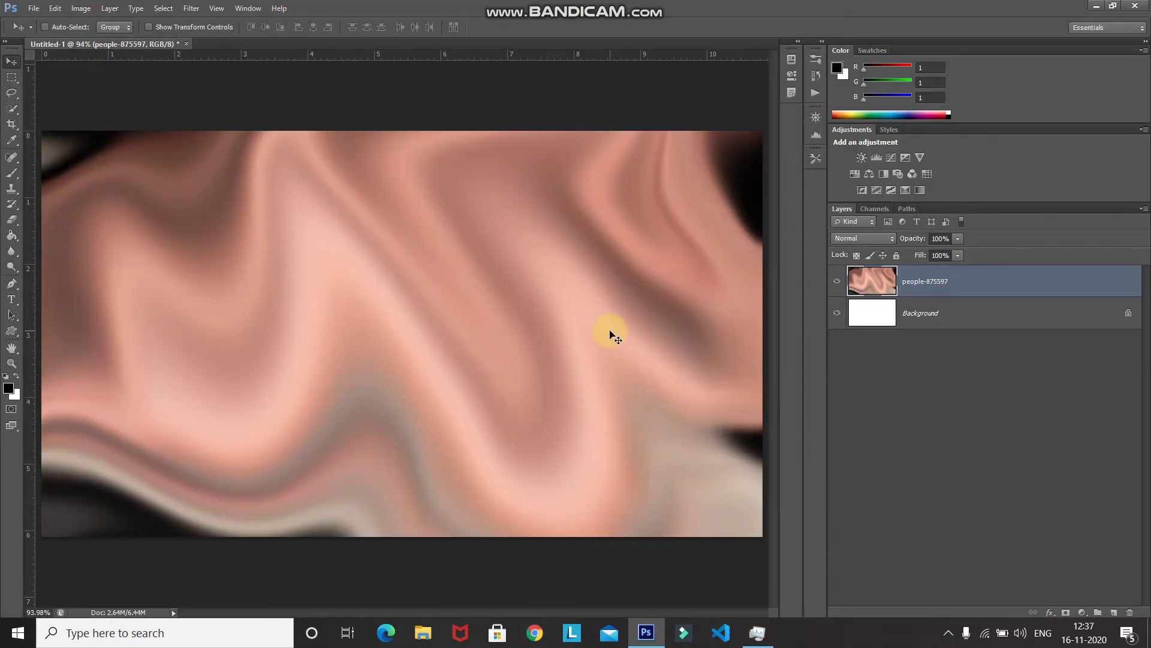
# - Convert the layer to a smart object and apply a Frosted Glass filter with distortion 15 and smoothness 2
pyautogui.rightClick(1077, 282)
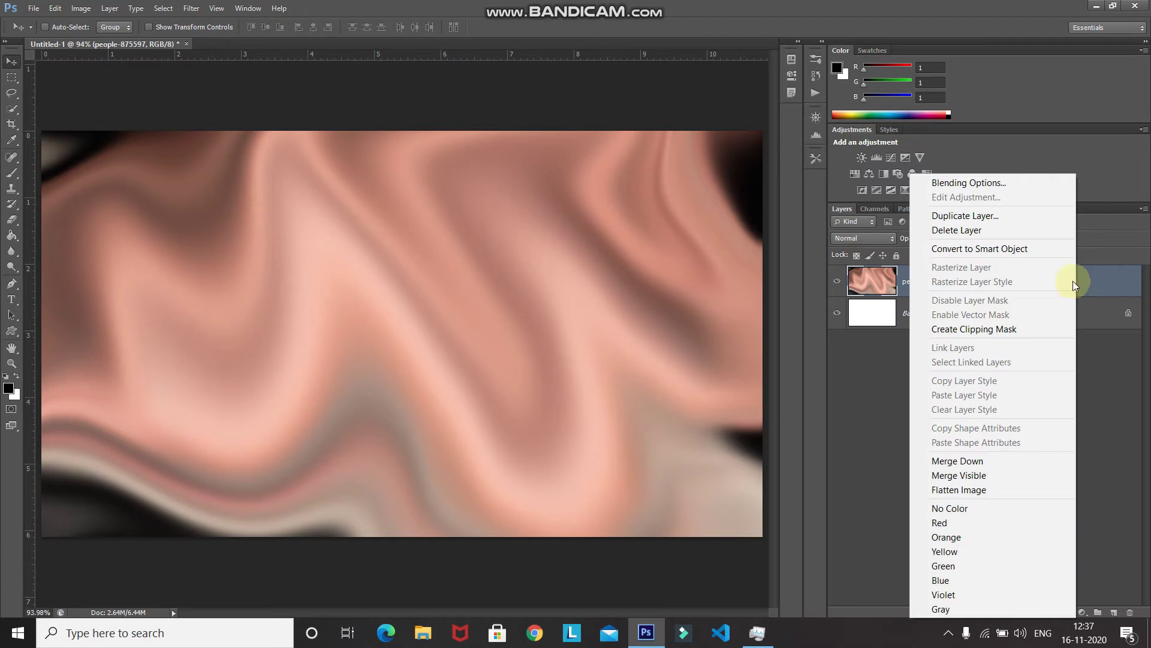
pyautogui.click(1012, 255)
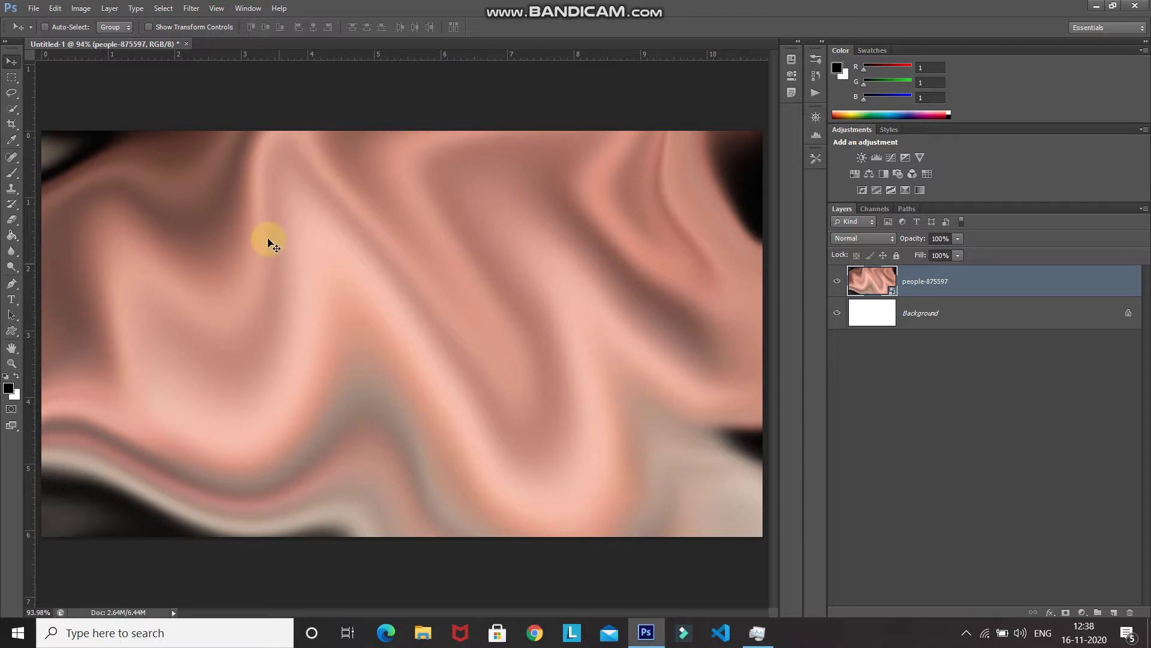
pyautogui.click(190, 8)
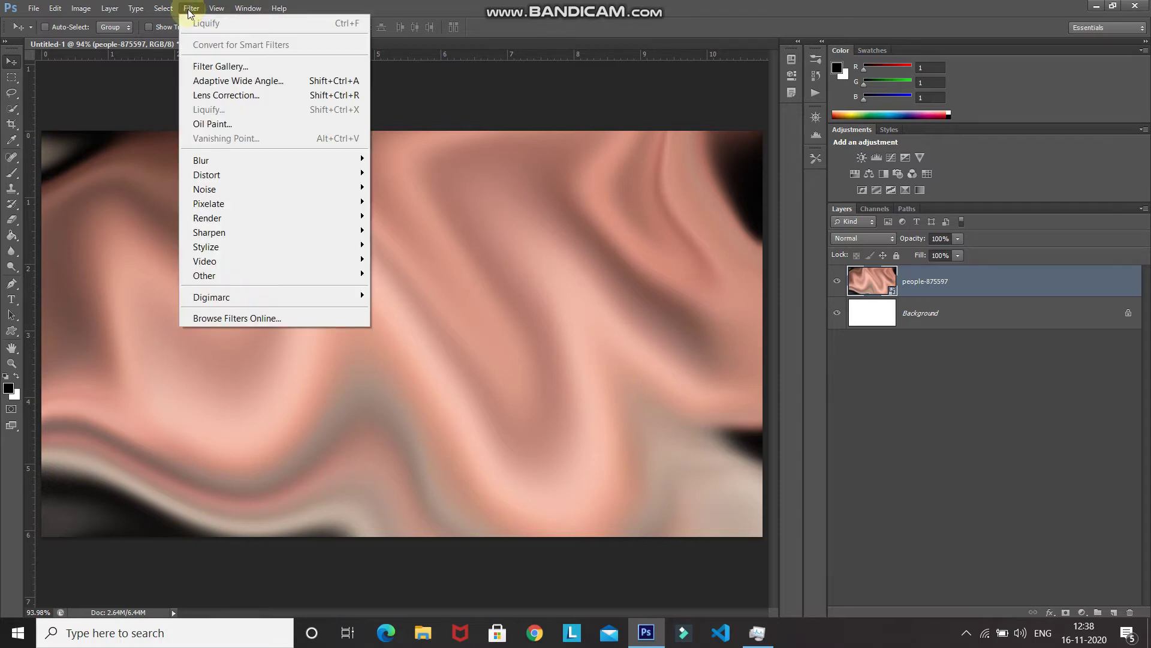
pyautogui.click(205, 68)
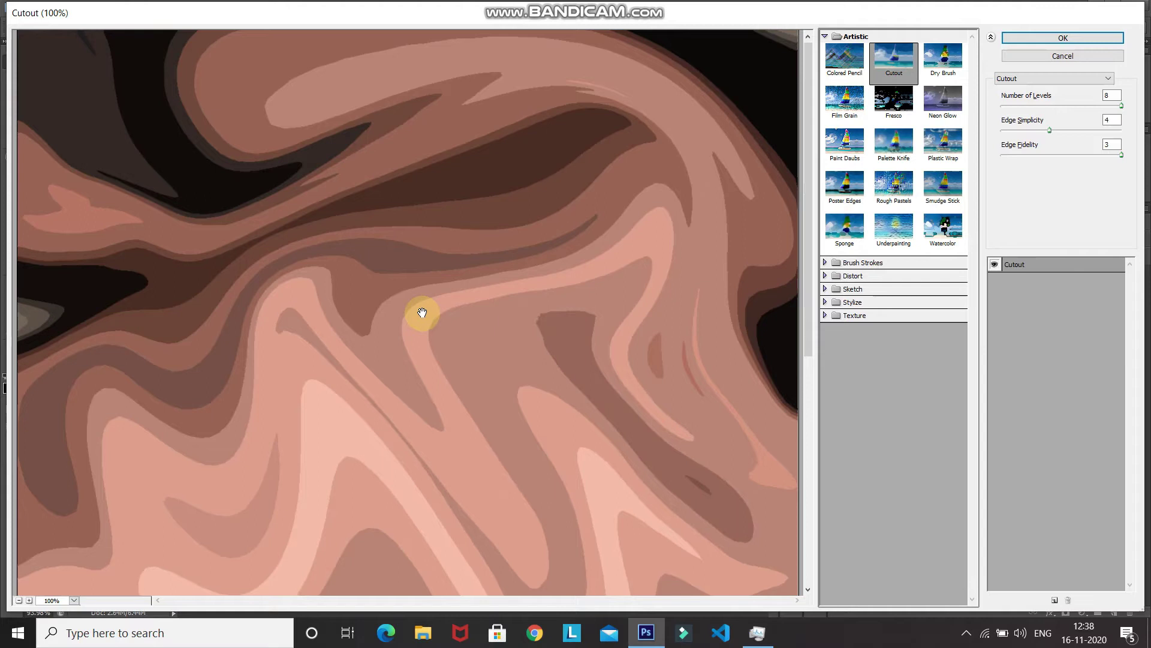
pyautogui.press('ctrl')
pyautogui.hotkey('ctrl', '-')
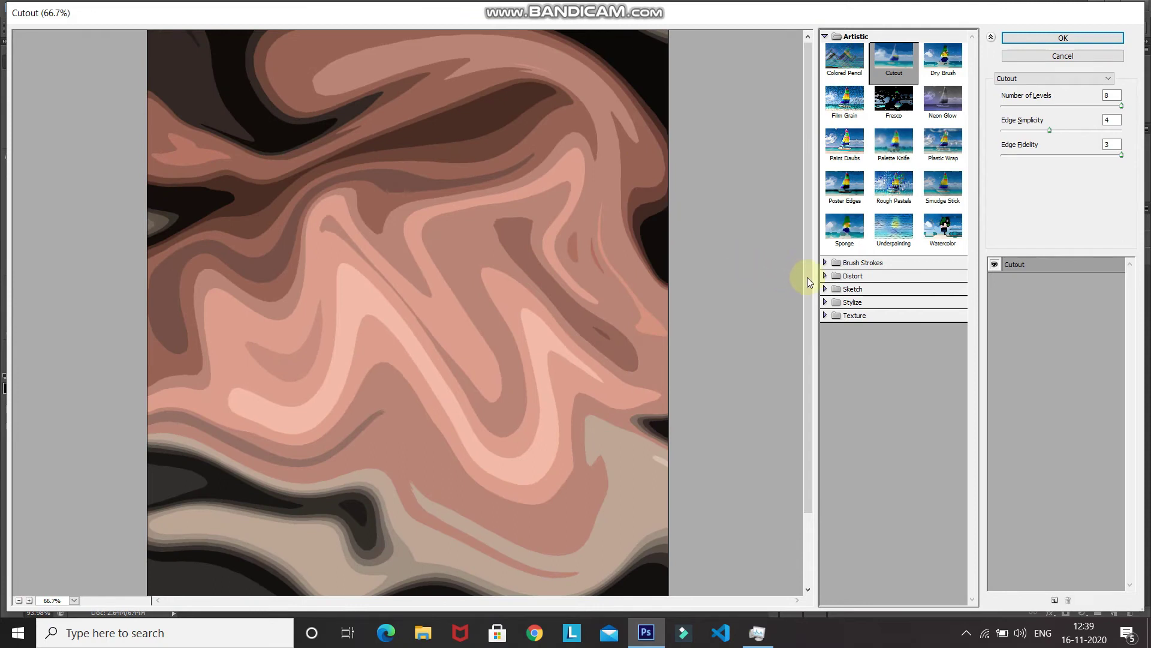
pyautogui.click(824, 276)
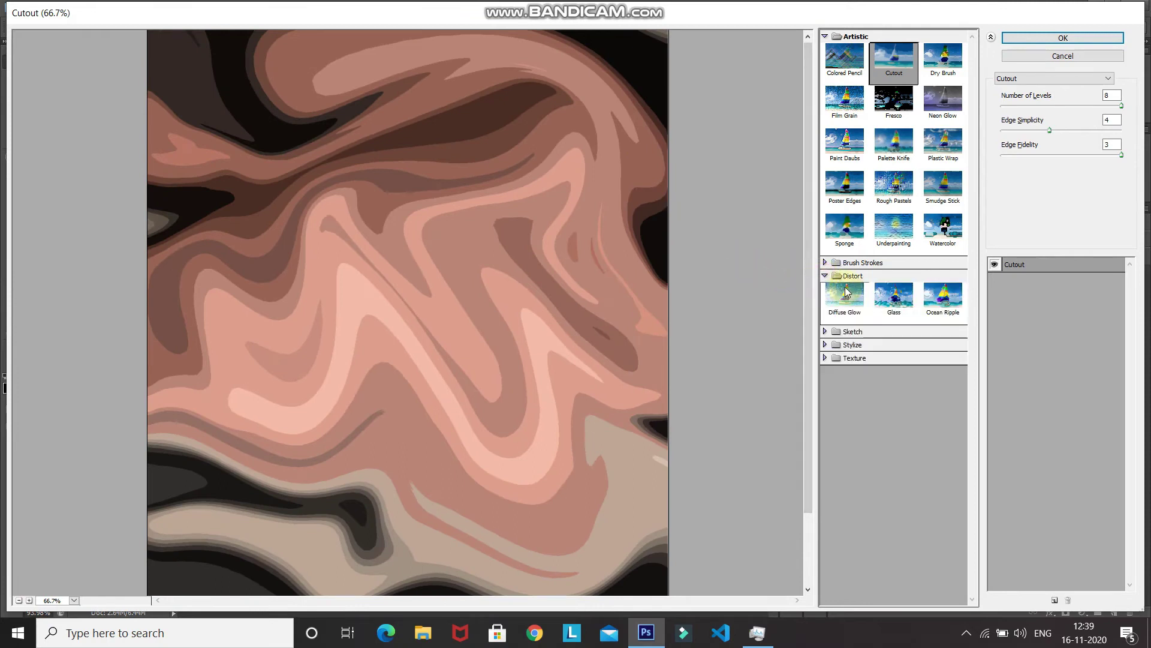
pyautogui.click(888, 297)
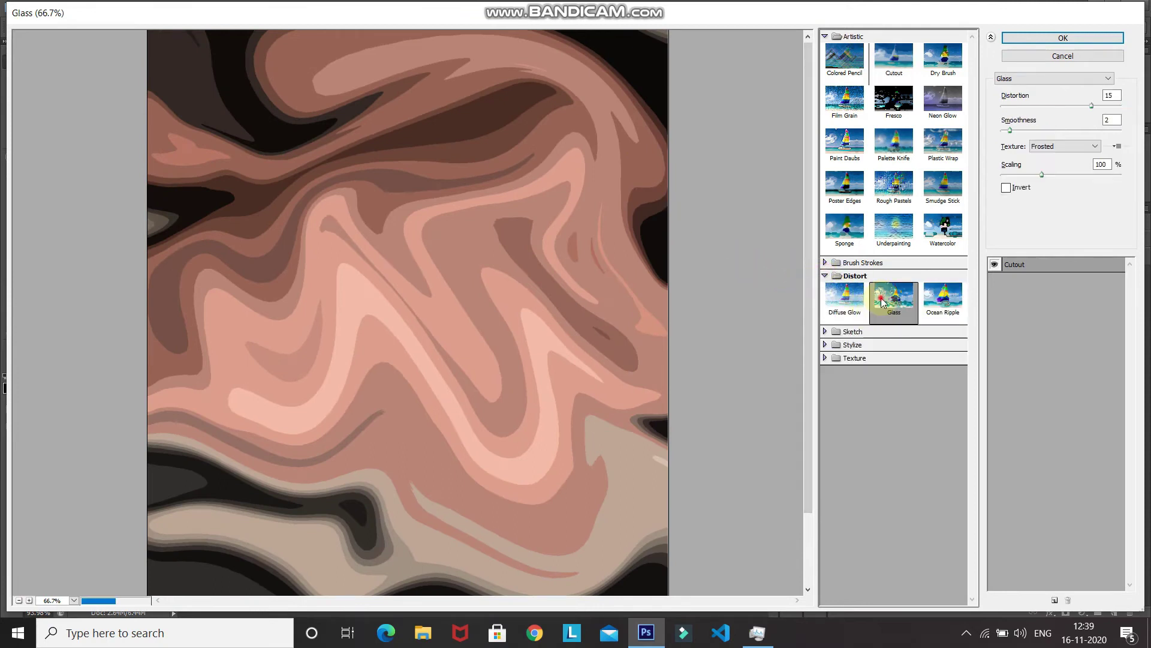
pyautogui.moveTo(1036, 101); pyautogui.dragTo(1071, 116)
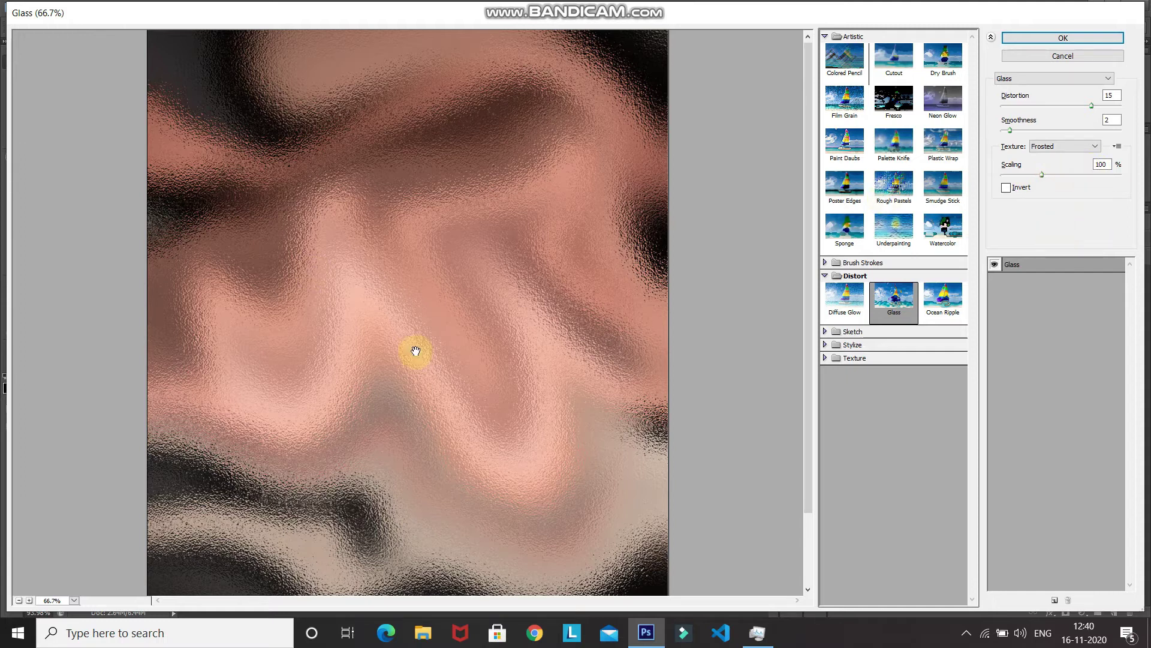
pyautogui.click(391, 378)
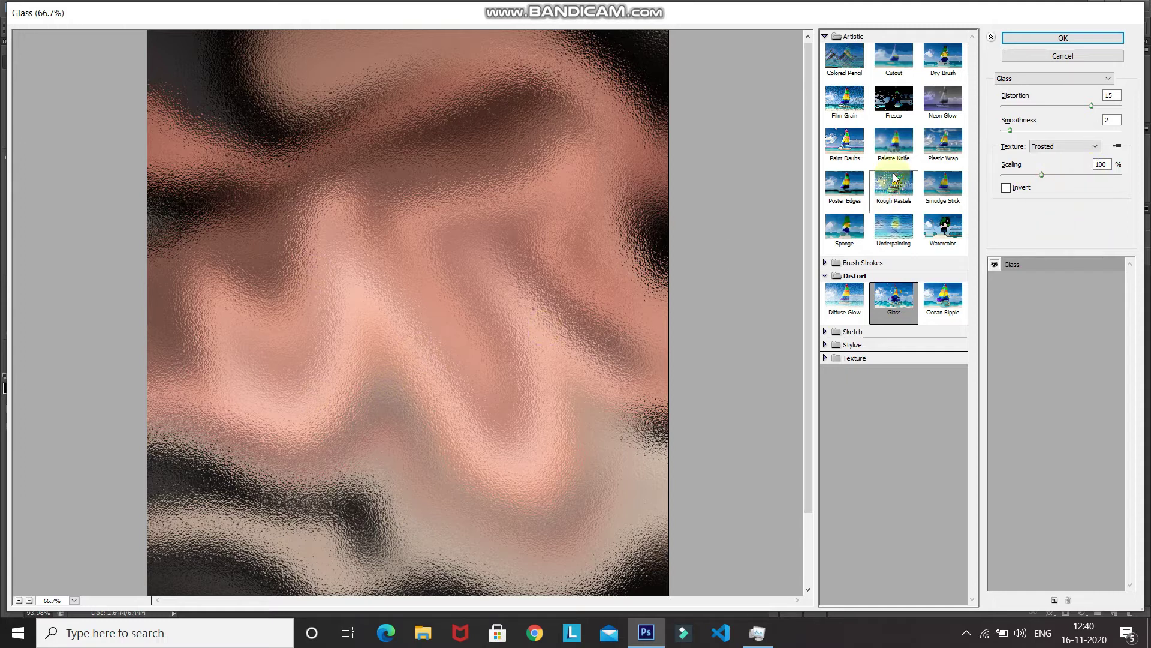
pyautogui.click(1021, 42)
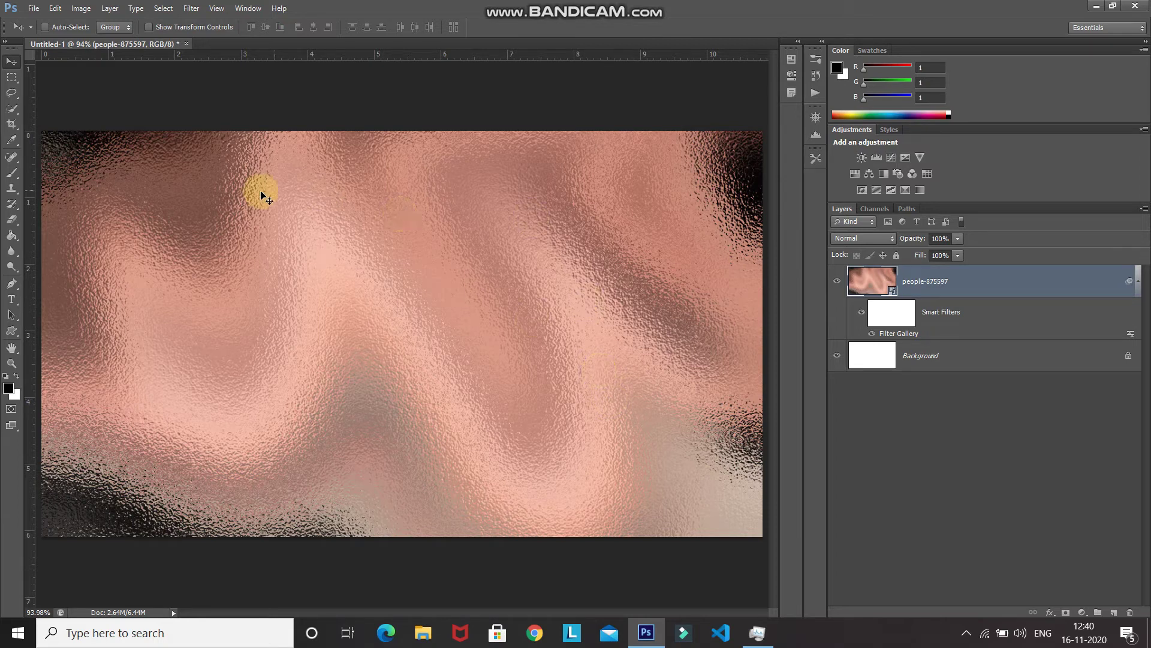
# - Add a Sharpen smart filter to the glassy layer and compare it on and off
pyautogui.click(196, 9)
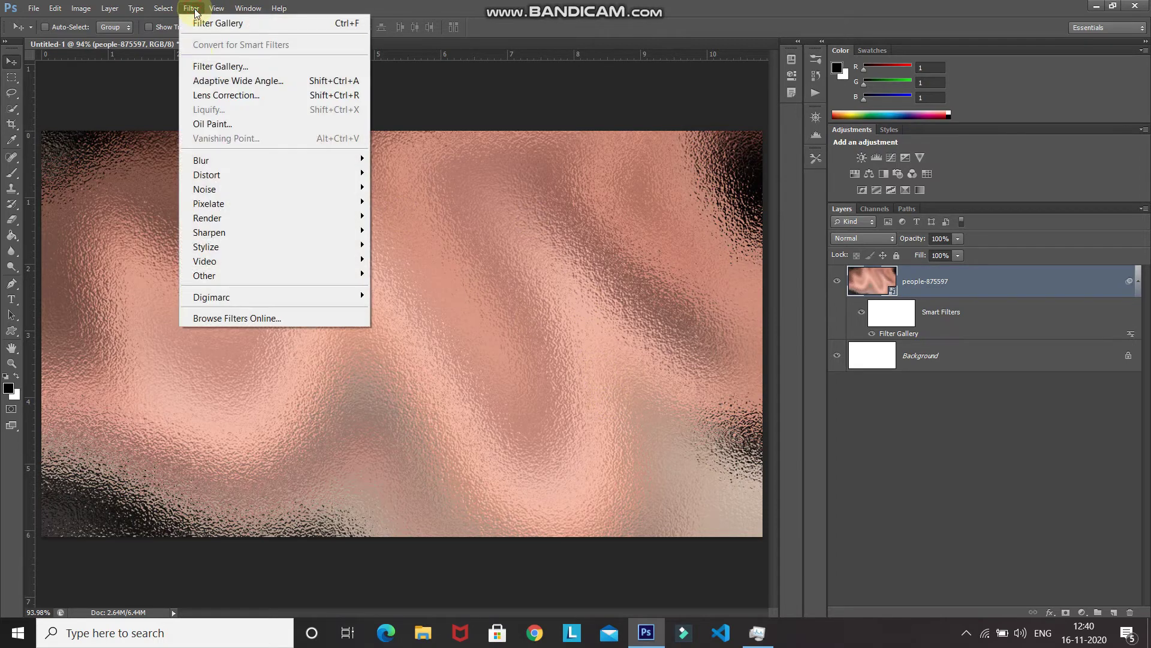
pyautogui.moveTo(227, 234)
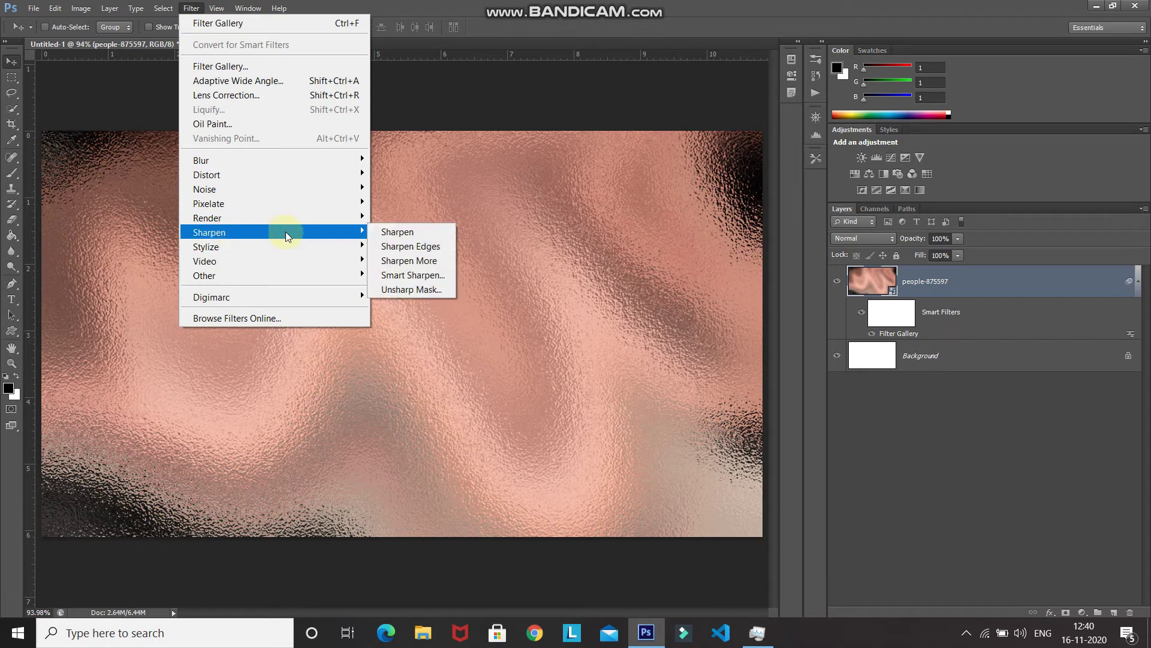
pyautogui.click(391, 232)
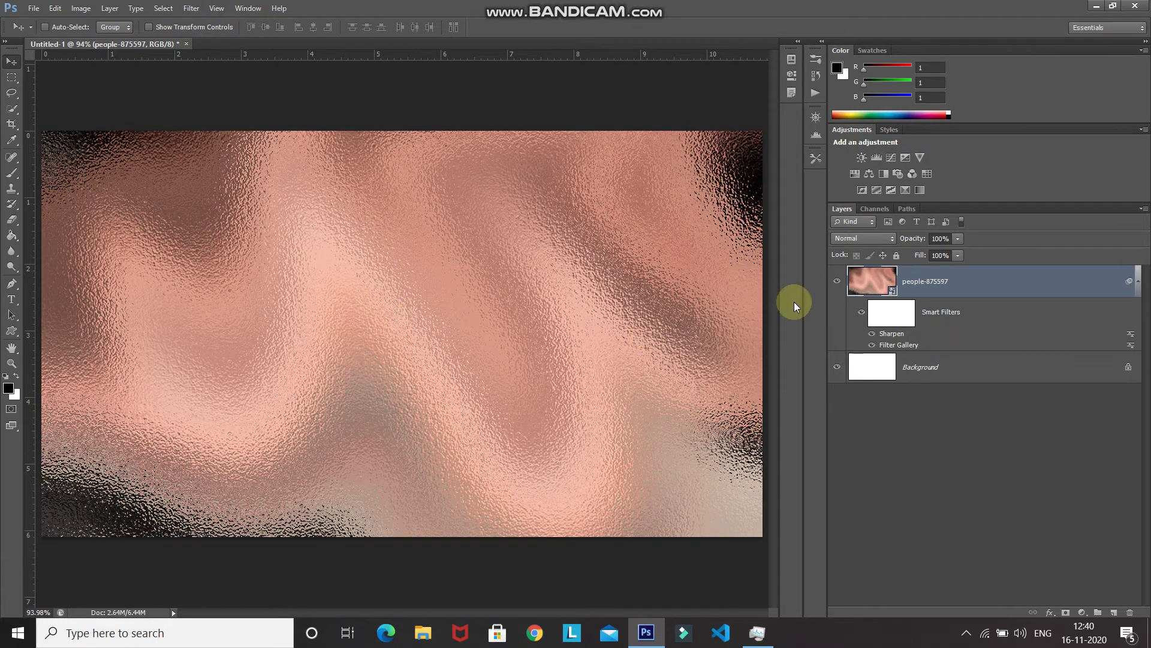
pyautogui.click(872, 334)
pyautogui.click(872, 334)
# - Add a Gradient Map adjustment layer and open its gradient for editing
pyautogui.click(1083, 612)
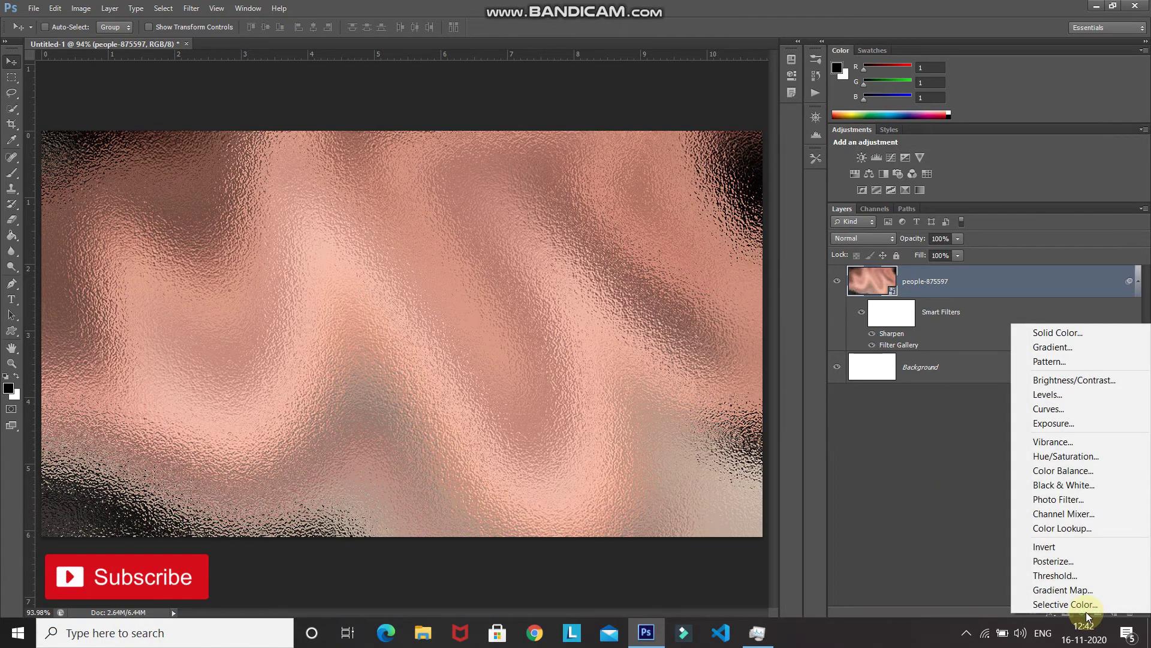
pyautogui.click(1070, 589)
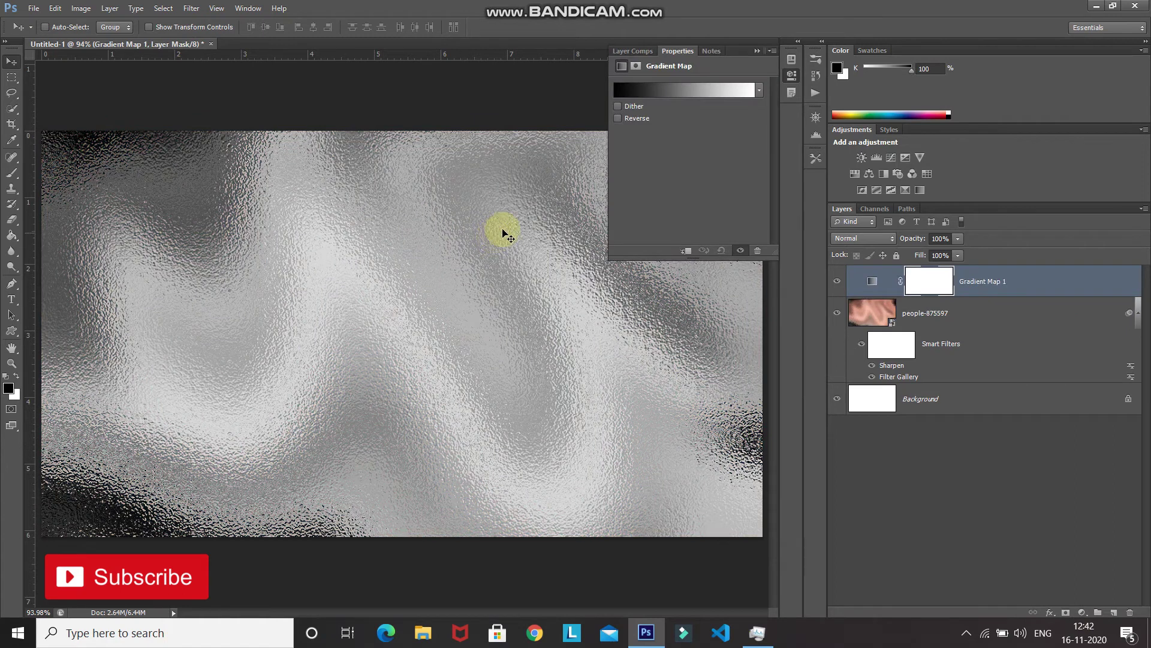
pyautogui.click(655, 92)
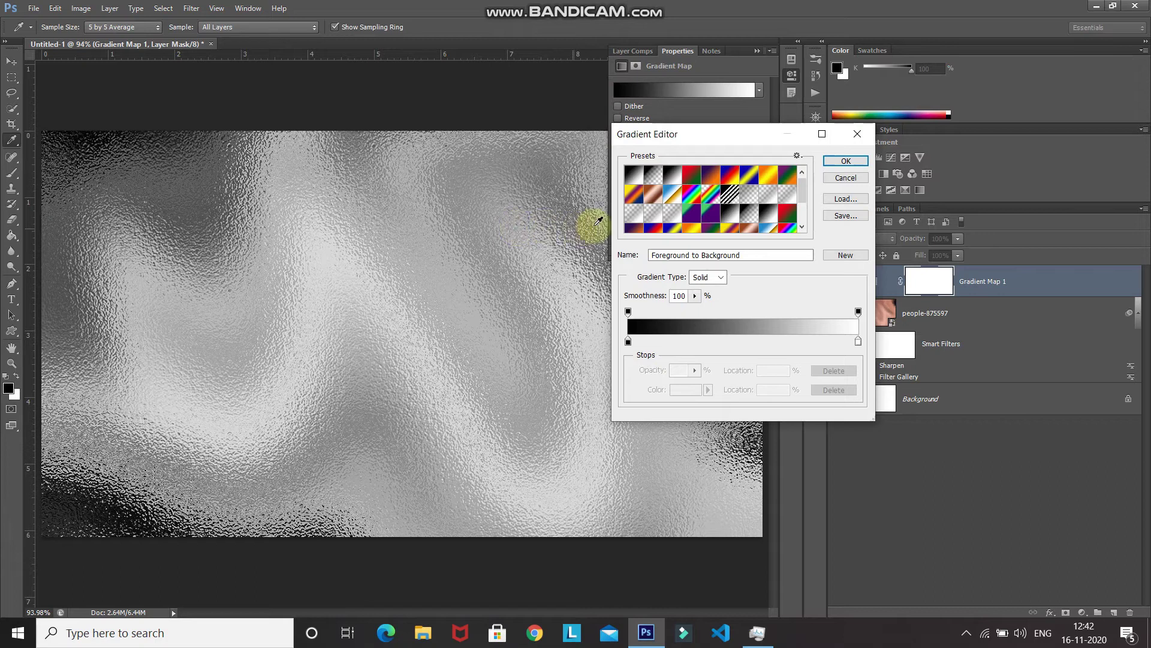
# - Start from the Black, White preset and set the dark end stop to #291103
pyautogui.click(676, 178)
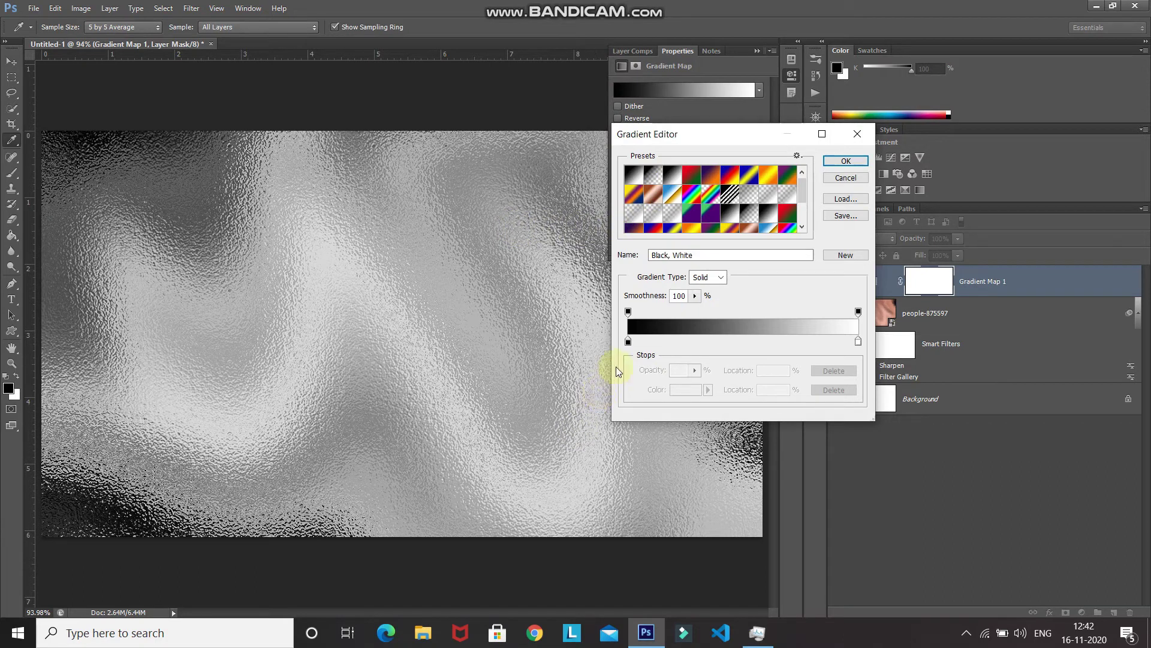
pyautogui.doubleClick(628, 341)
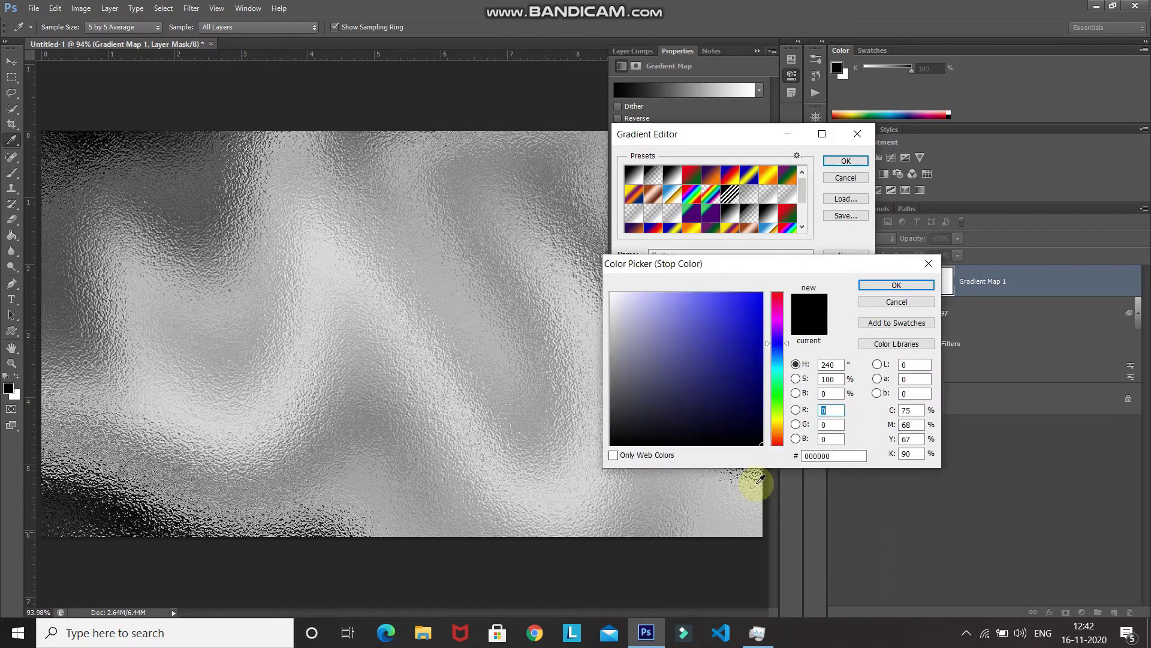
pyautogui.doubleClick(833, 454)
pyautogui.write('29')
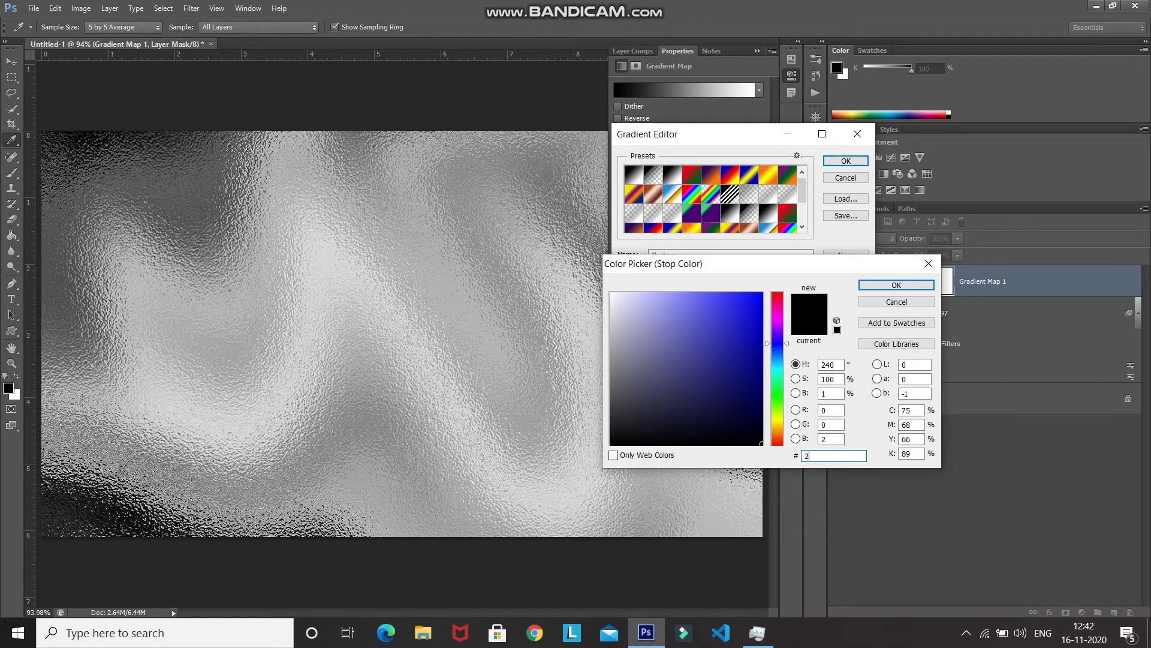
pyautogui.write('1103')
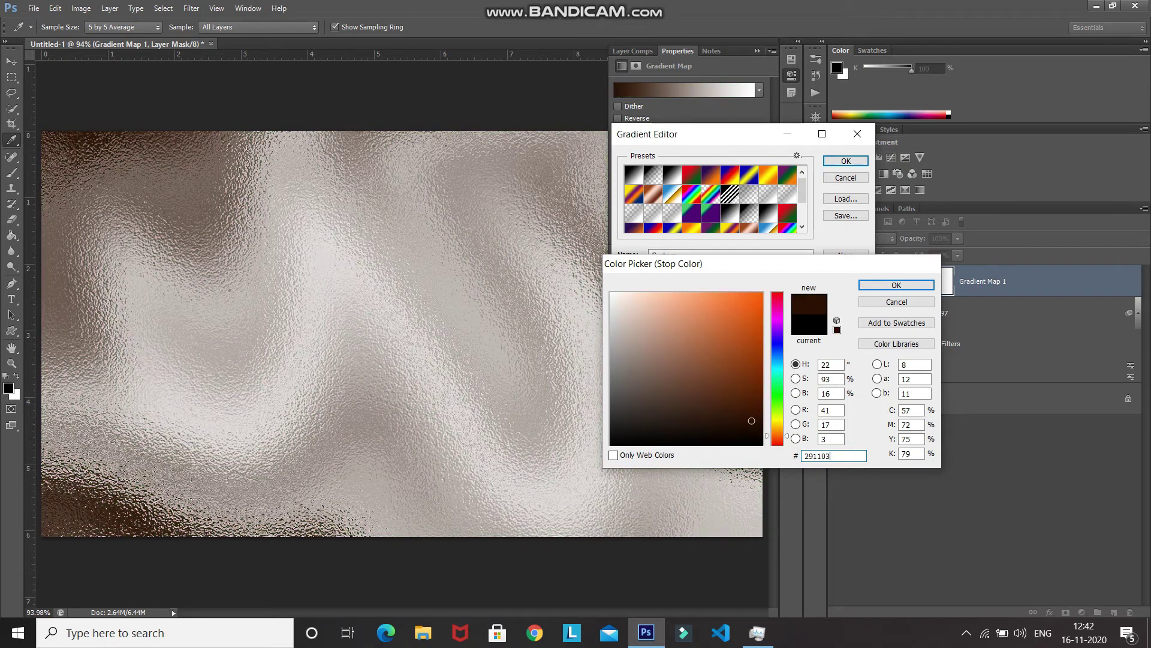
pyautogui.press('Return')
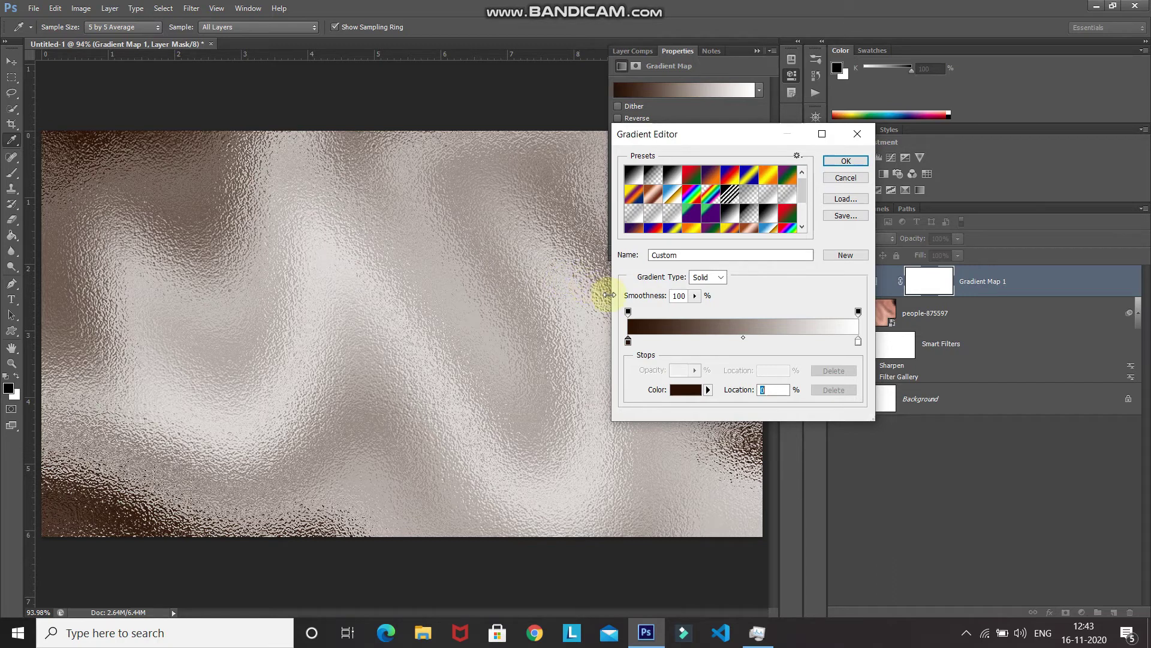
# - Add a 50% middle stop coloured gold #bf7e03
pyautogui.click(742, 341)
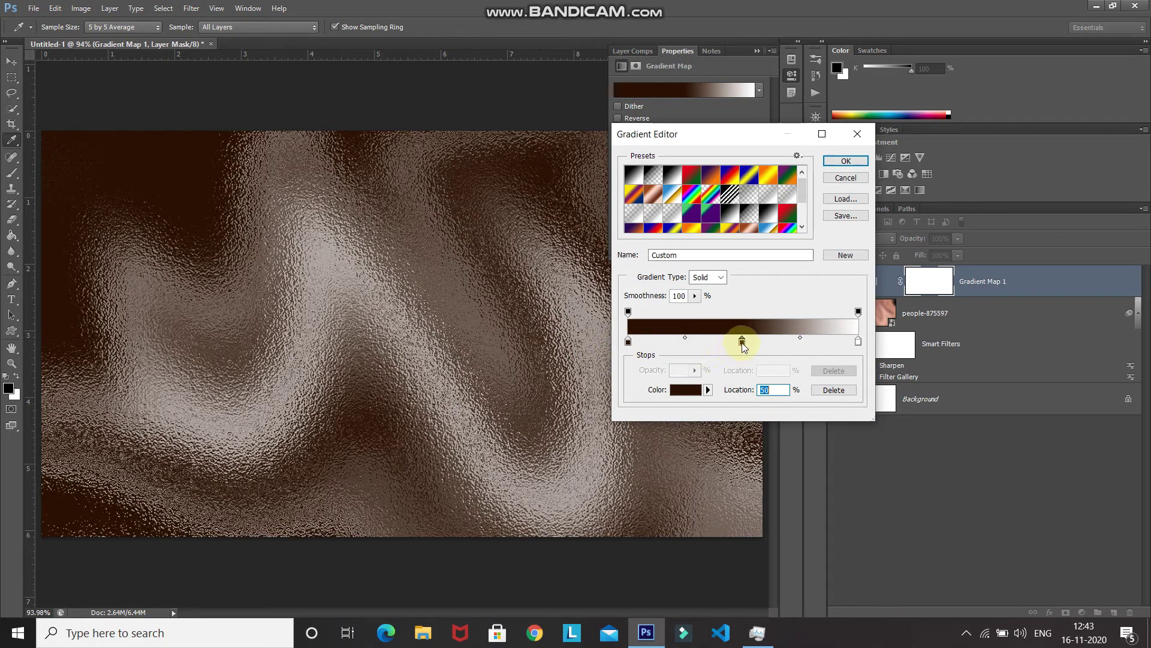
pyautogui.doubleClick(743, 342)
pyautogui.click(833, 456)
pyautogui.doubleClick(834, 455)
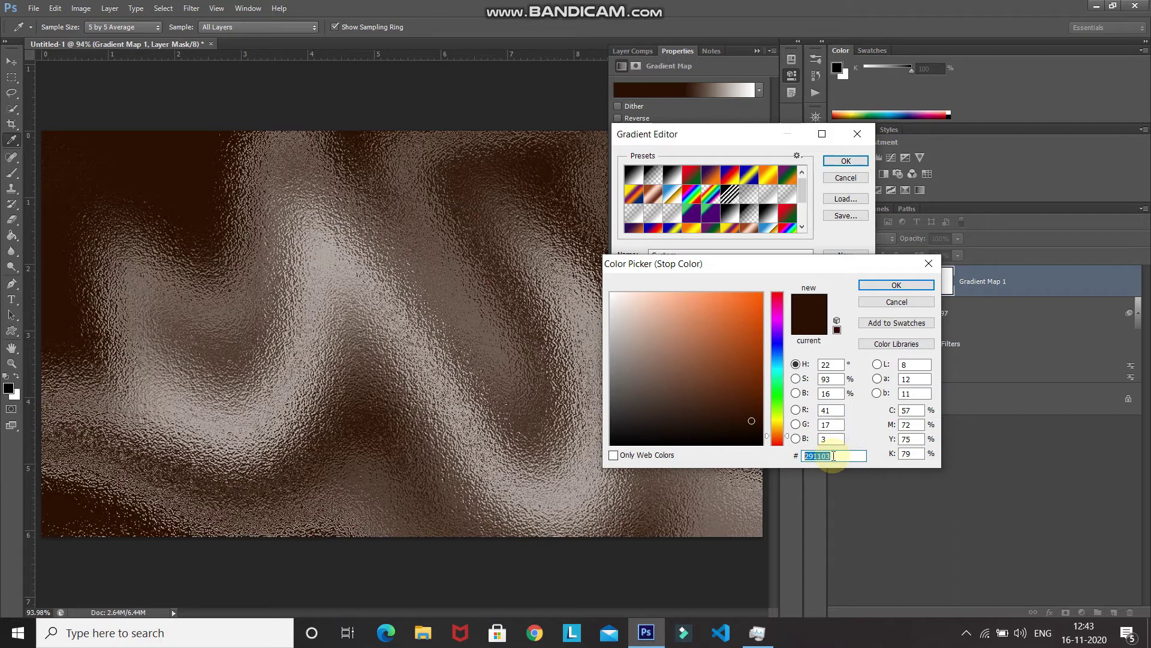
pyautogui.write('bf7e03')
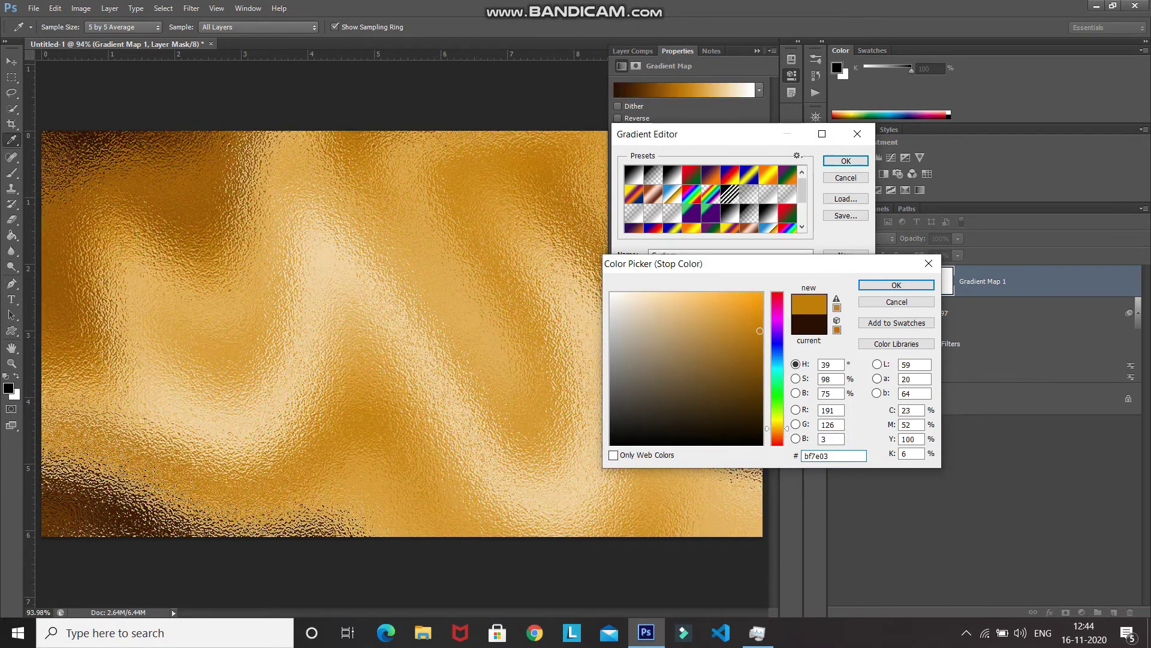
pyautogui.press('Return')
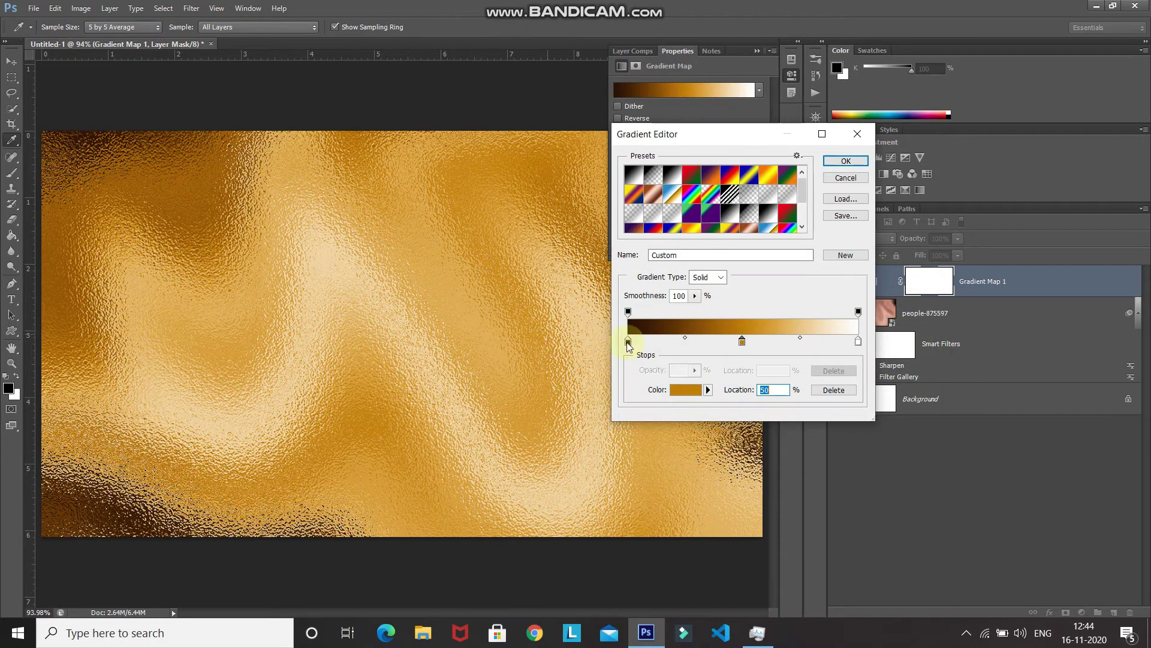
# - Set the light end stop to pale gold #f8e6a7 and apply the gradient
pyautogui.doubleClick(858, 341)
pyautogui.click(835, 455)
pyautogui.press('BackSpace')
pyautogui.press('BackSpace')
pyautogui.press('BackSpace')
pyautogui.press('BackSpace')
pyautogui.press('BackSpace')
pyautogui.press('BackSpace')
pyautogui.write('f8e6a7')
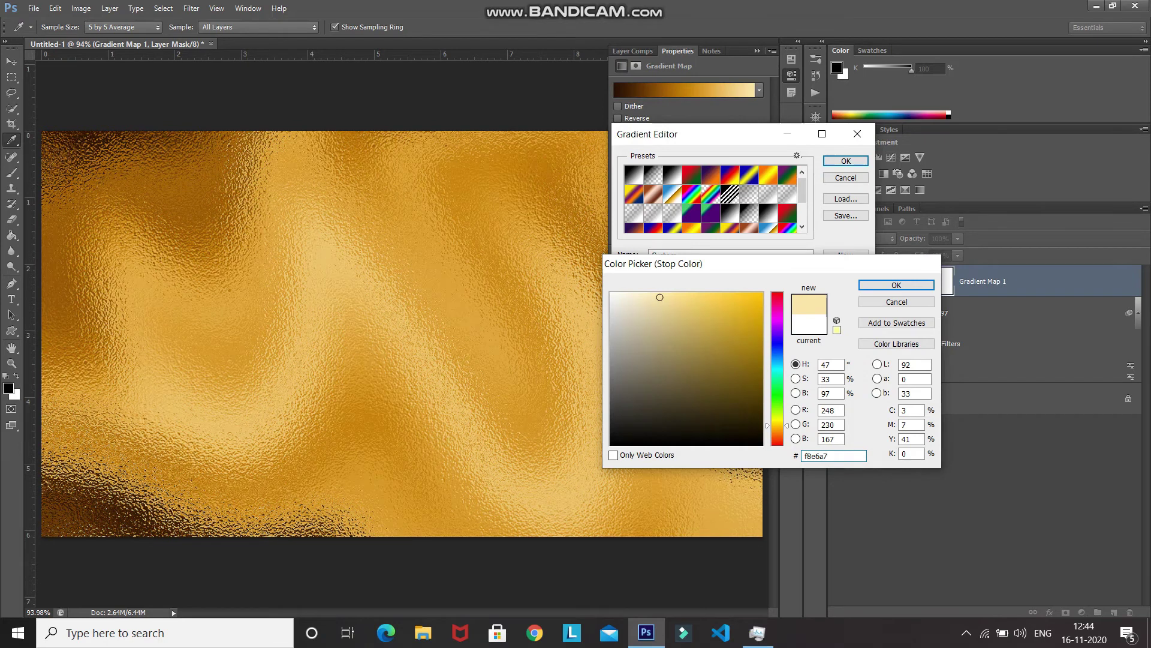
pyautogui.press('Return')
pyautogui.click(825, 161)
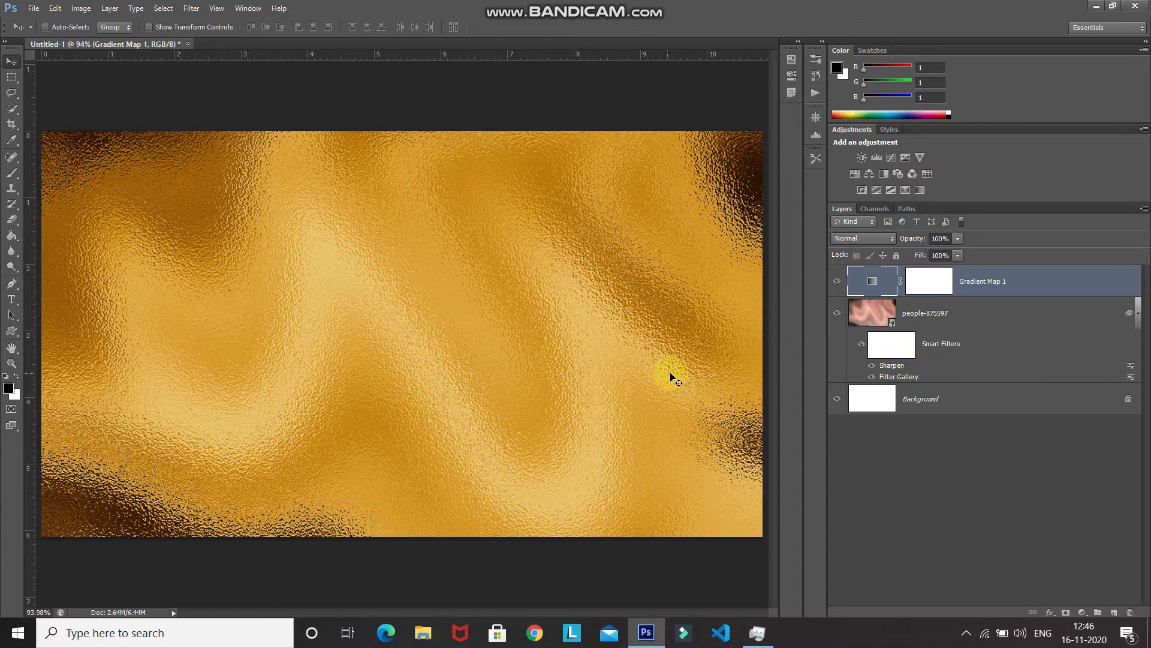
# - Select the photo layer with Gradient Map 1 and convert both into one smart object
pyautogui.keyDown('shift'); pyautogui.click(1004, 324); pyautogui.keyUp('shift')
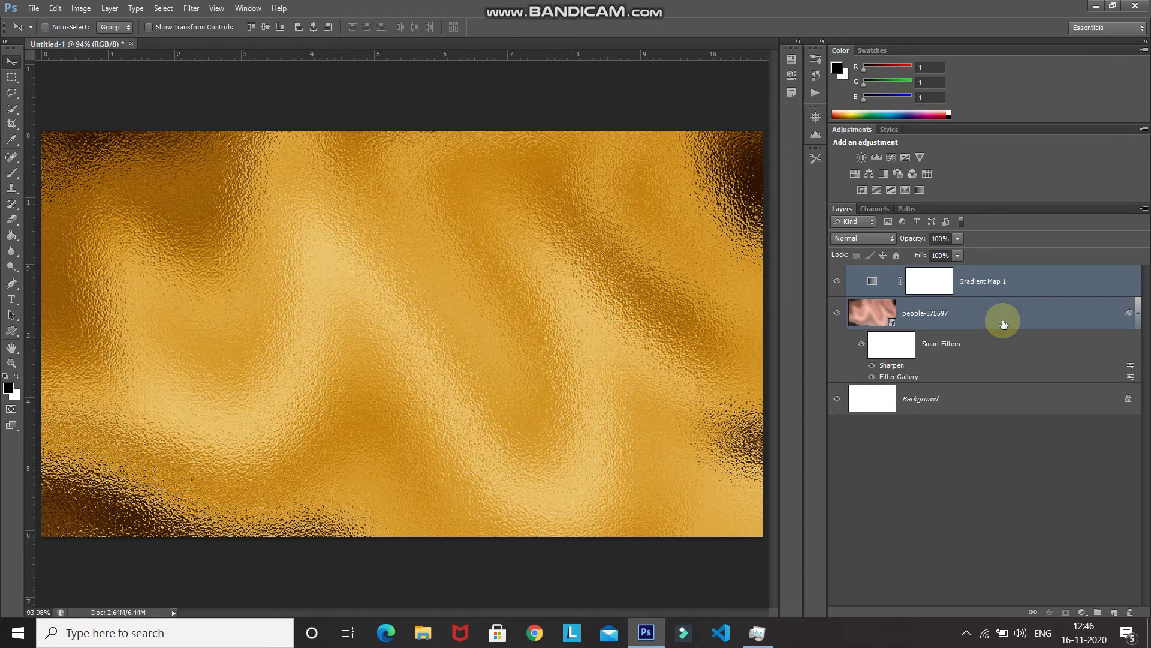
pyautogui.rightClick(1099, 281)
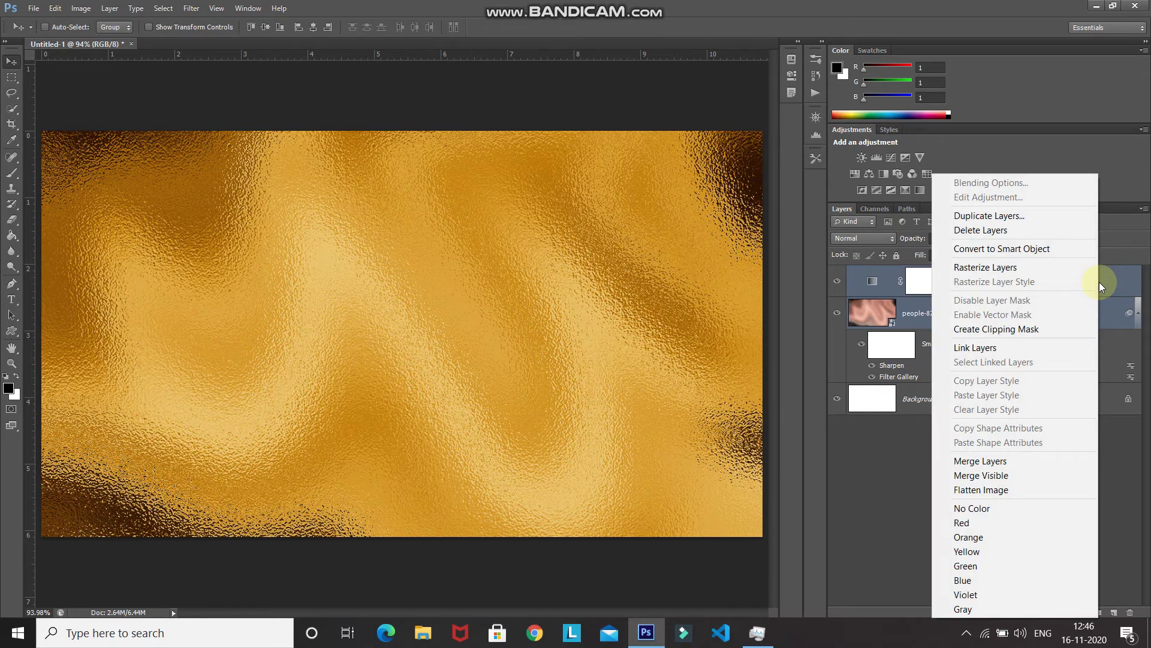
pyautogui.click(1004, 248)
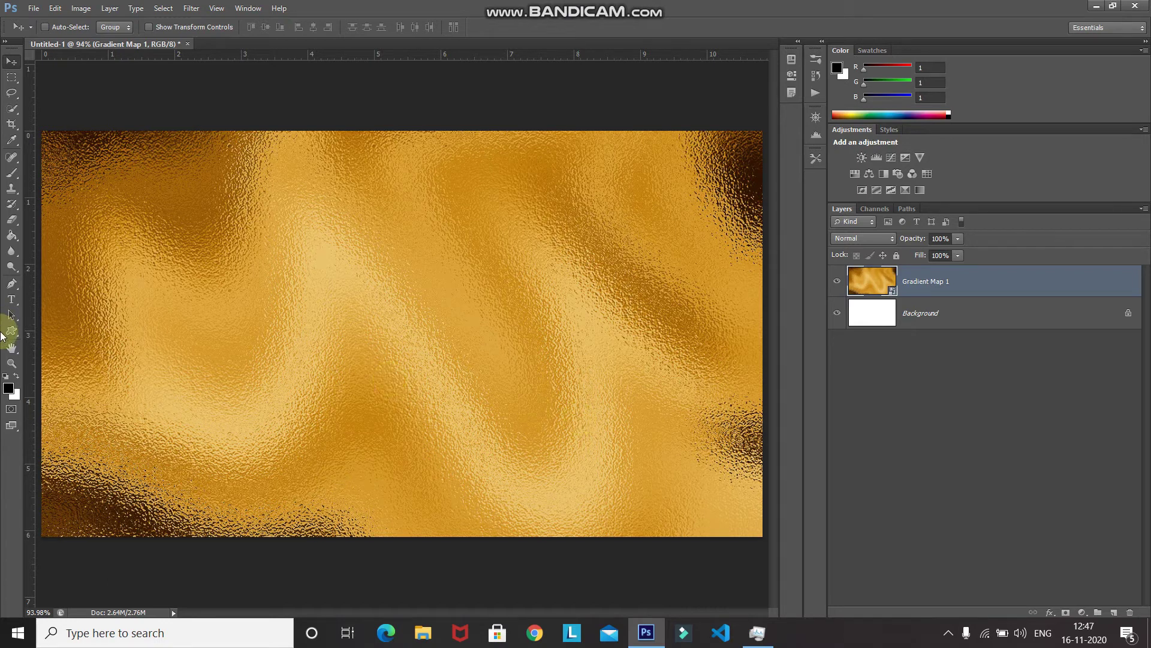
# - Type GOLD on the canvas in Bebas Neue at 150 pt and commit the text
pyautogui.click(11, 299)
pyautogui.click(44, 301)
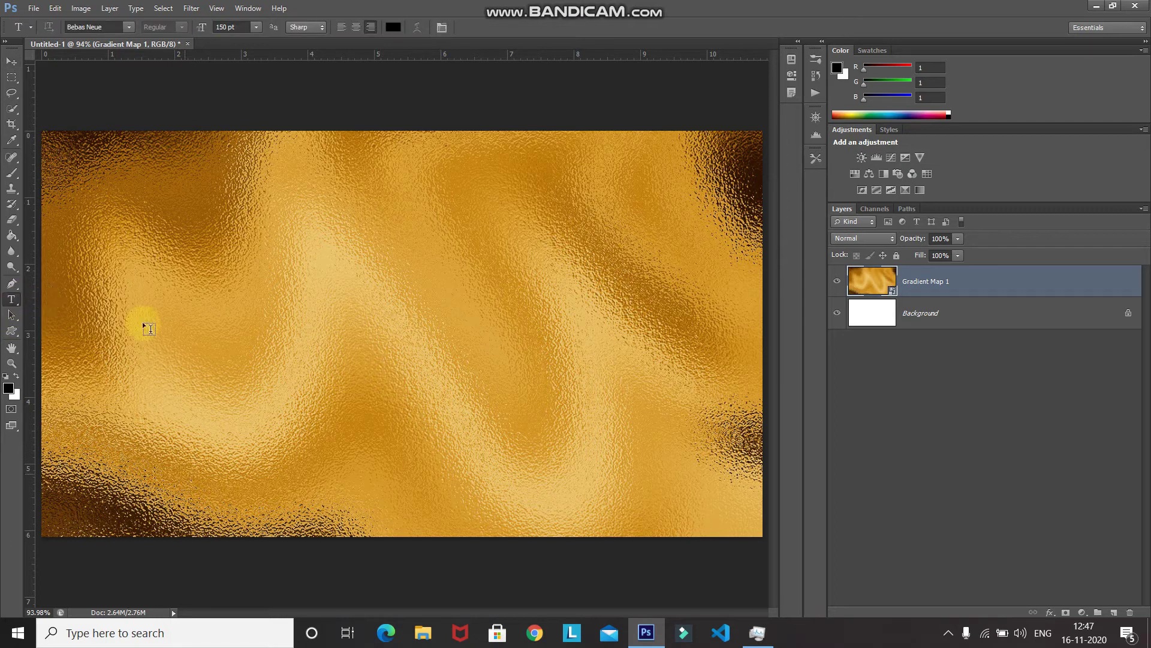
pyautogui.click(129, 28)
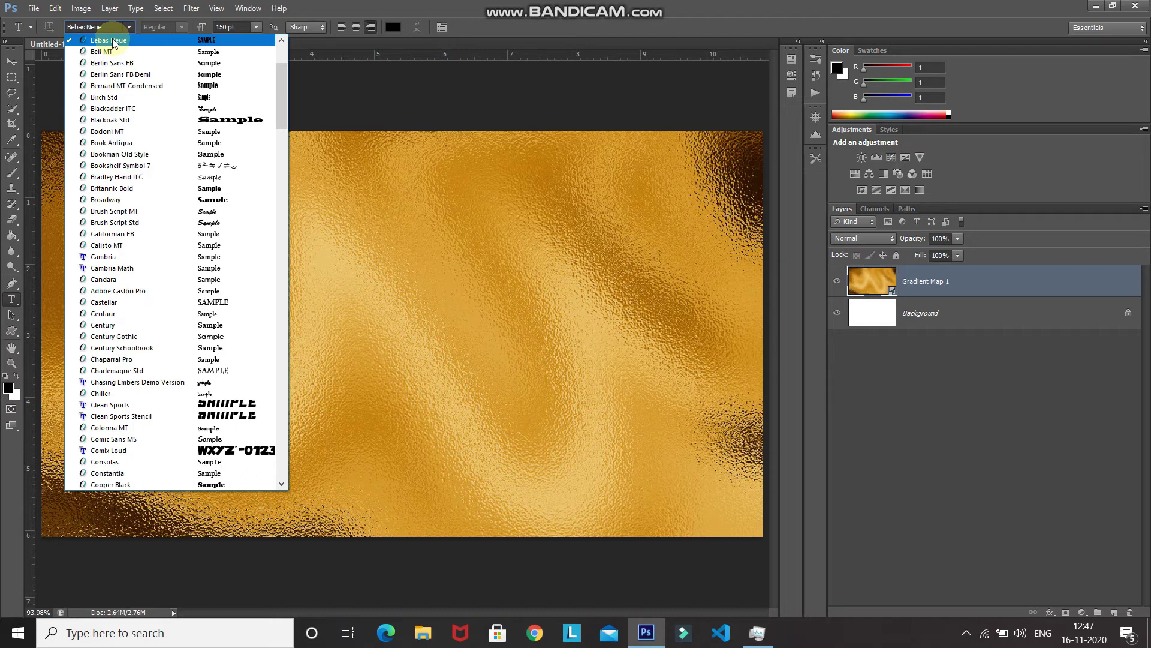
pyautogui.click(96, 40)
pyautogui.click(221, 27)
pyautogui.write('150')
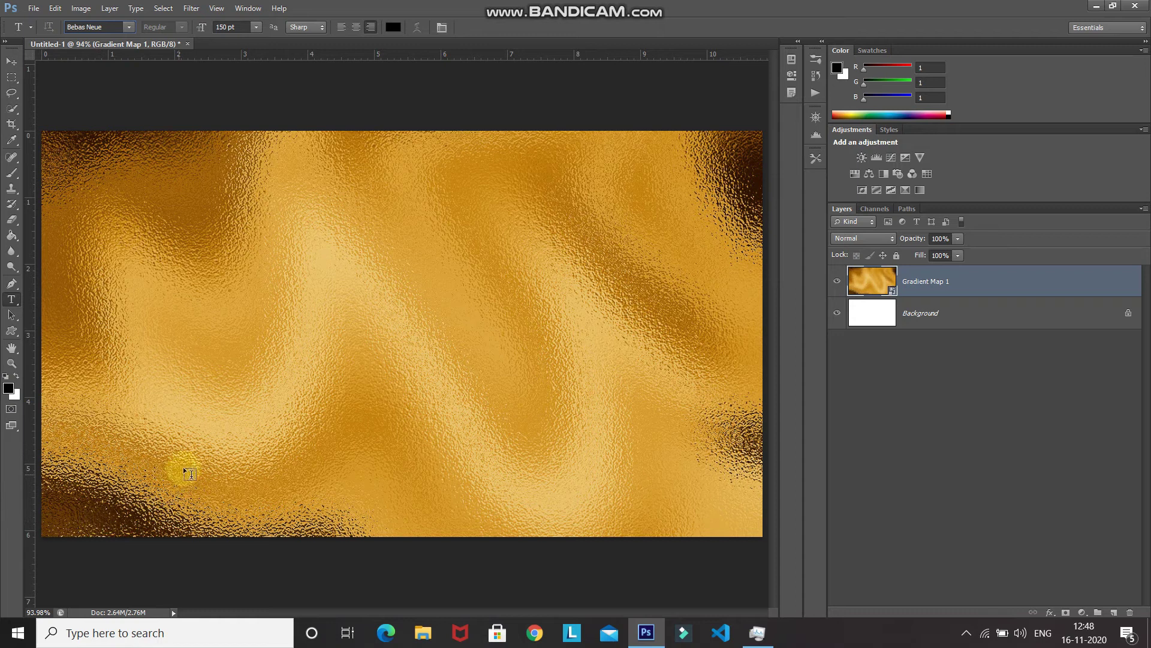
pyautogui.click(200, 439)
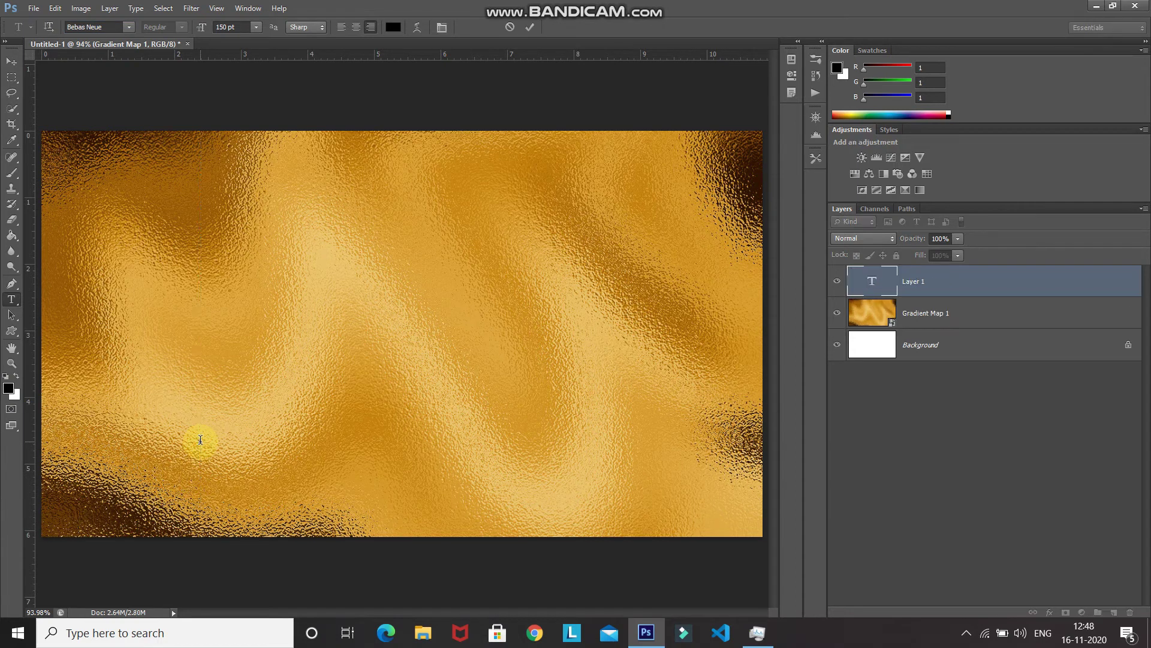
pyautogui.write('GOLD')
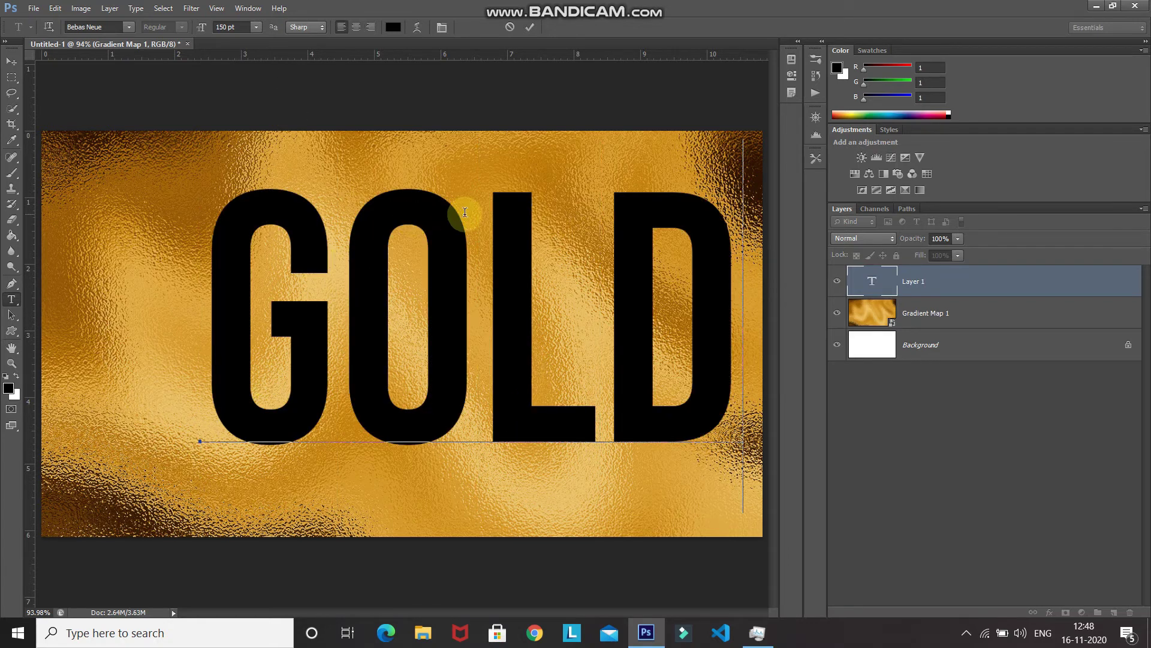
pyautogui.click(530, 27)
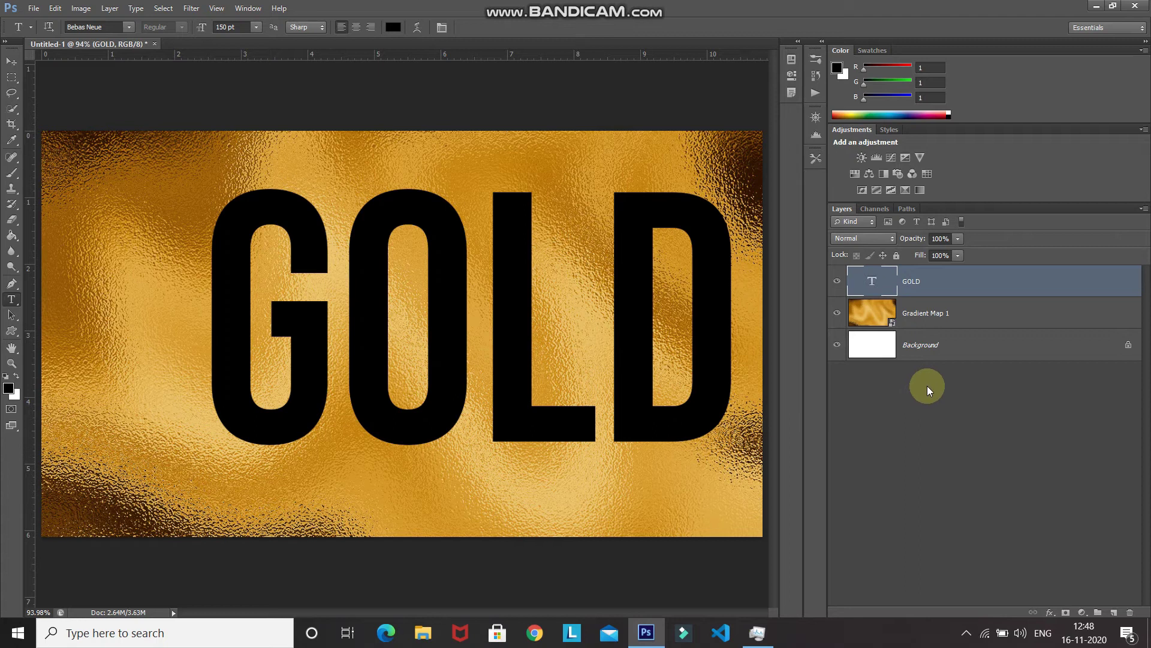
# - Align GOLD to the Background's vertical and horizontal centres, then reselect only GOLD
pyautogui.keyDown('ctrl'); pyautogui.click(979, 352); pyautogui.keyUp('ctrl')
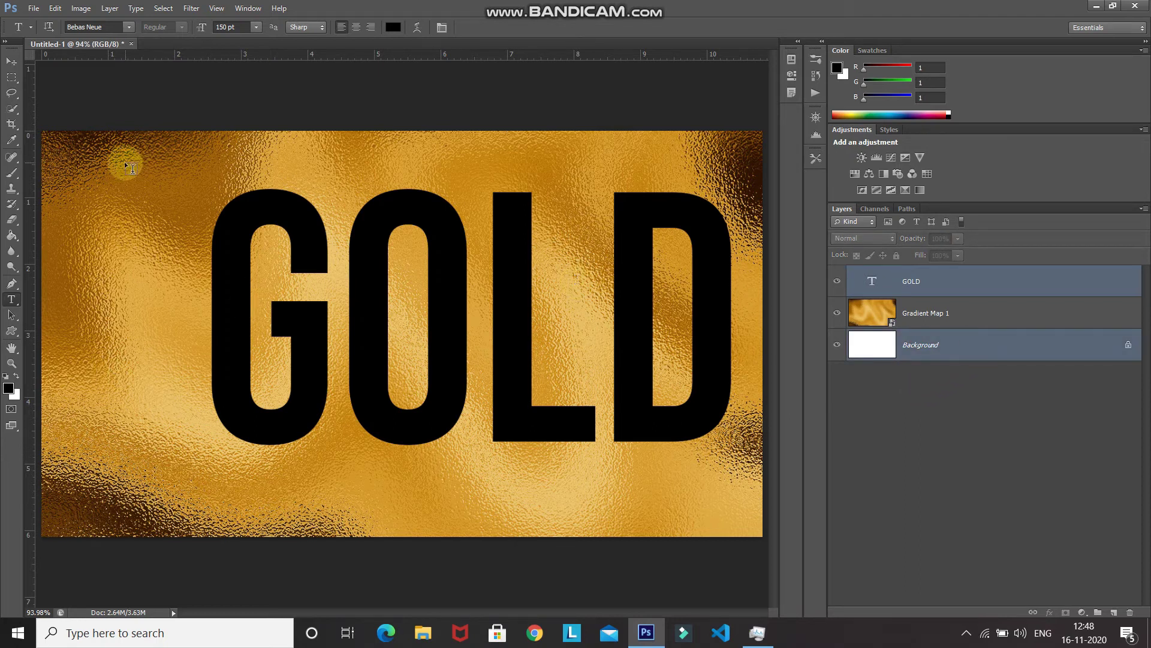
pyautogui.click(11, 61)
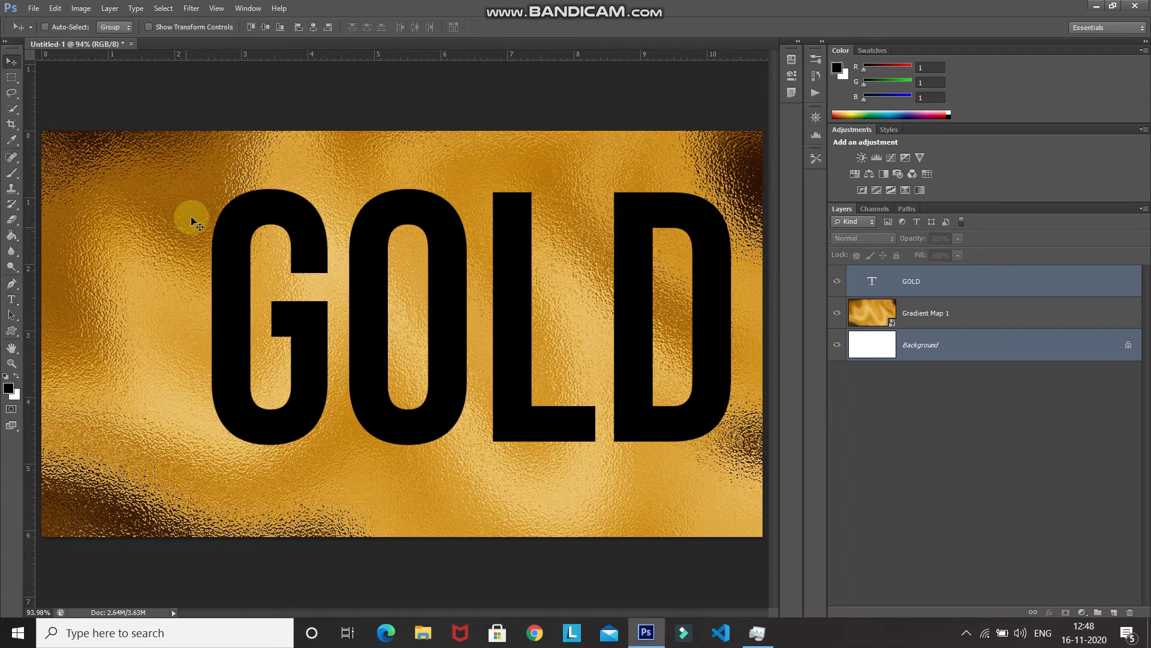
pyautogui.click(265, 32)
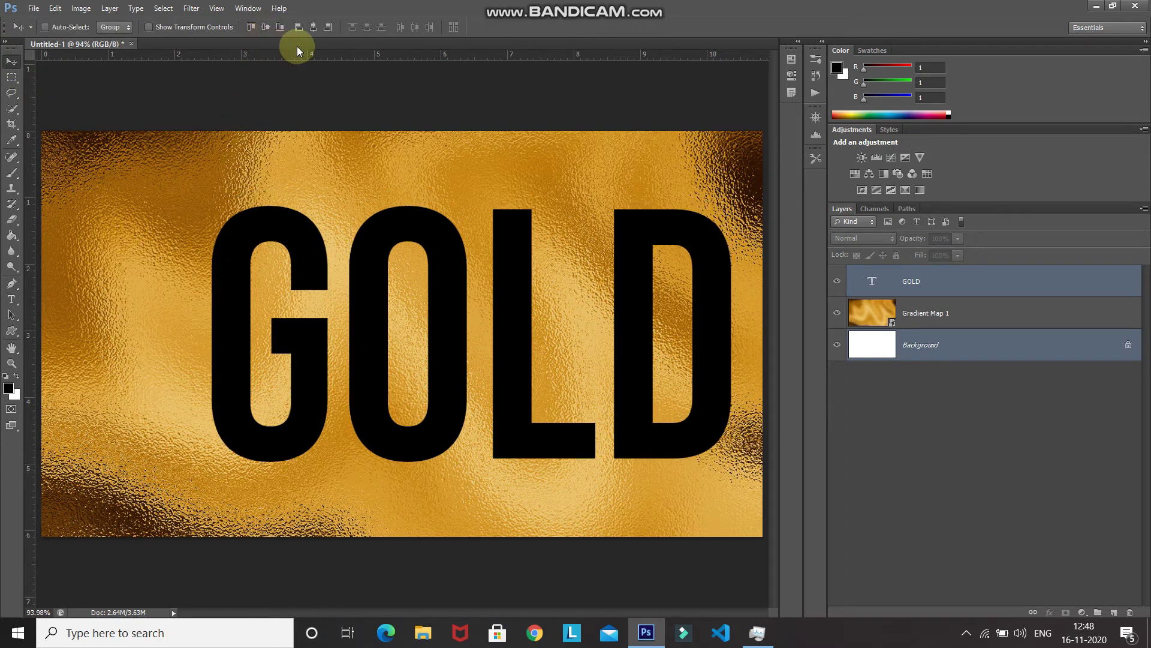
pyautogui.click(314, 30)
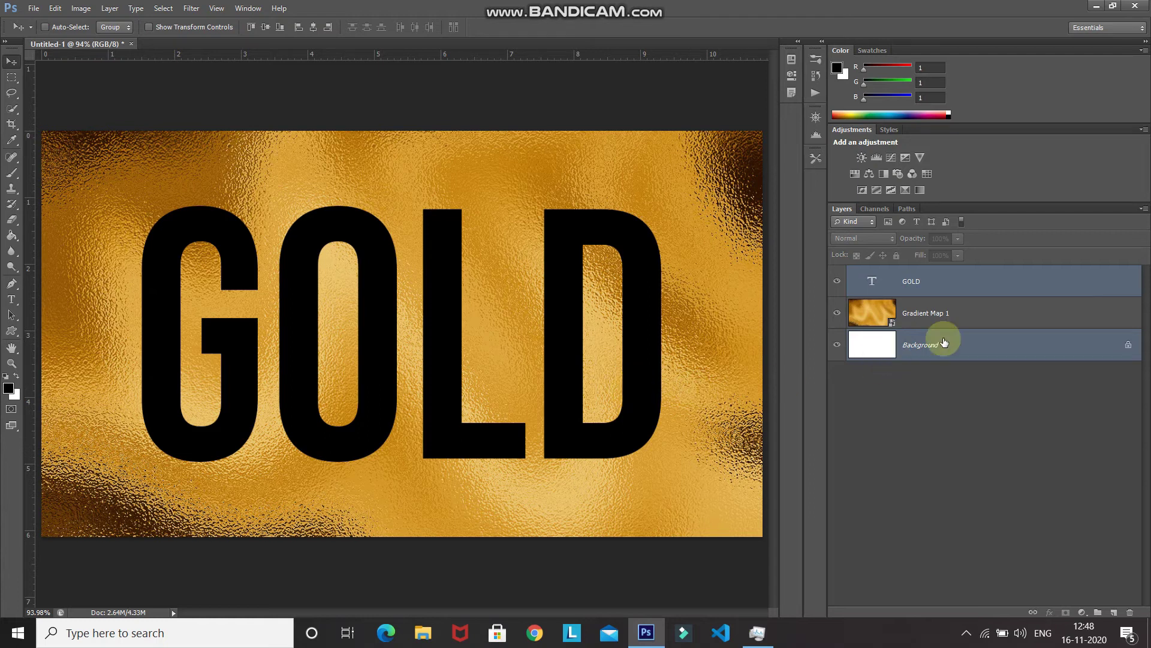
pyautogui.click(1014, 295)
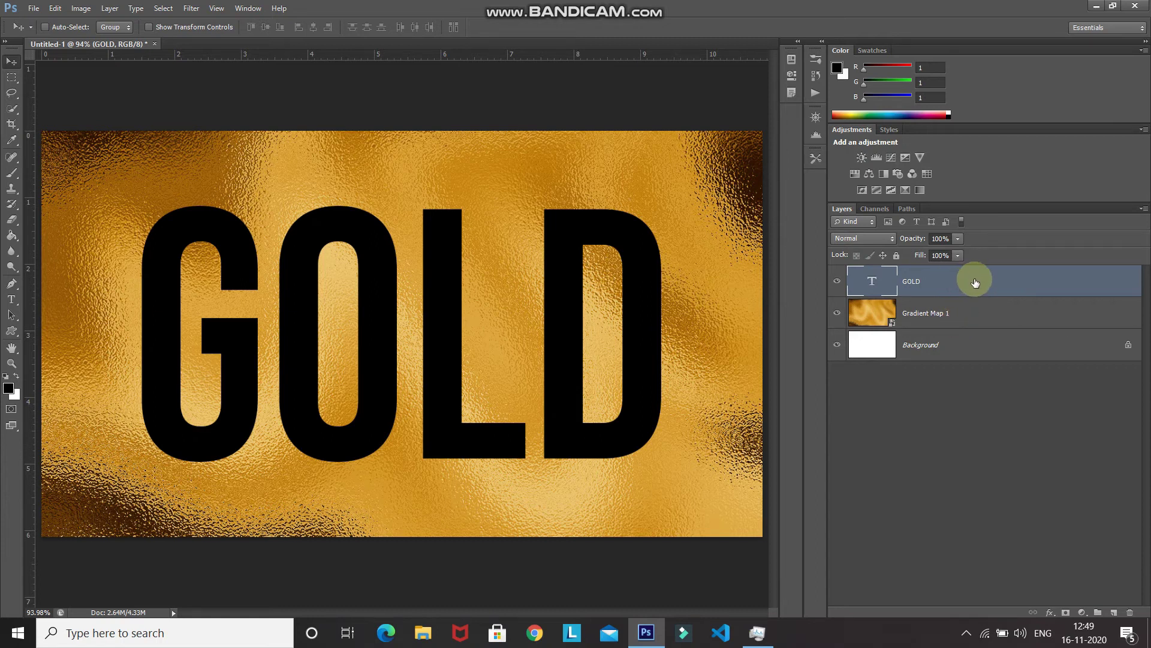
# - Move the GOLD layer under Gradient Map 1 and clip the gradient map to the lettering
pyautogui.moveTo(975, 282); pyautogui.dragTo(963, 327)
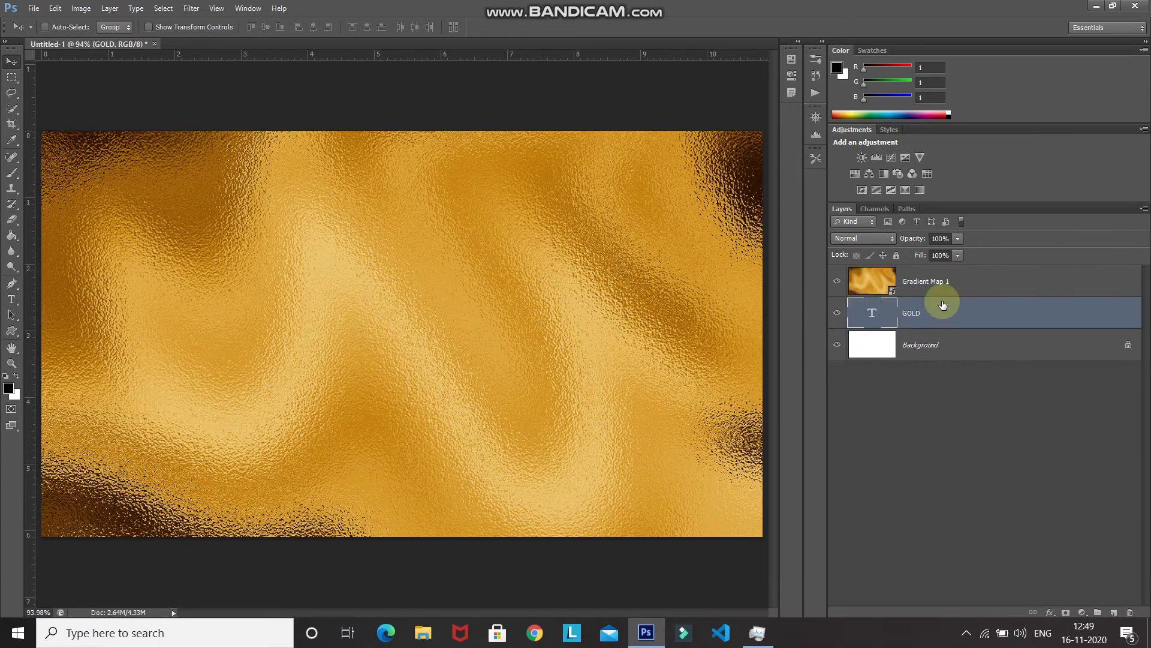
pyautogui.rightClick(1056, 282)
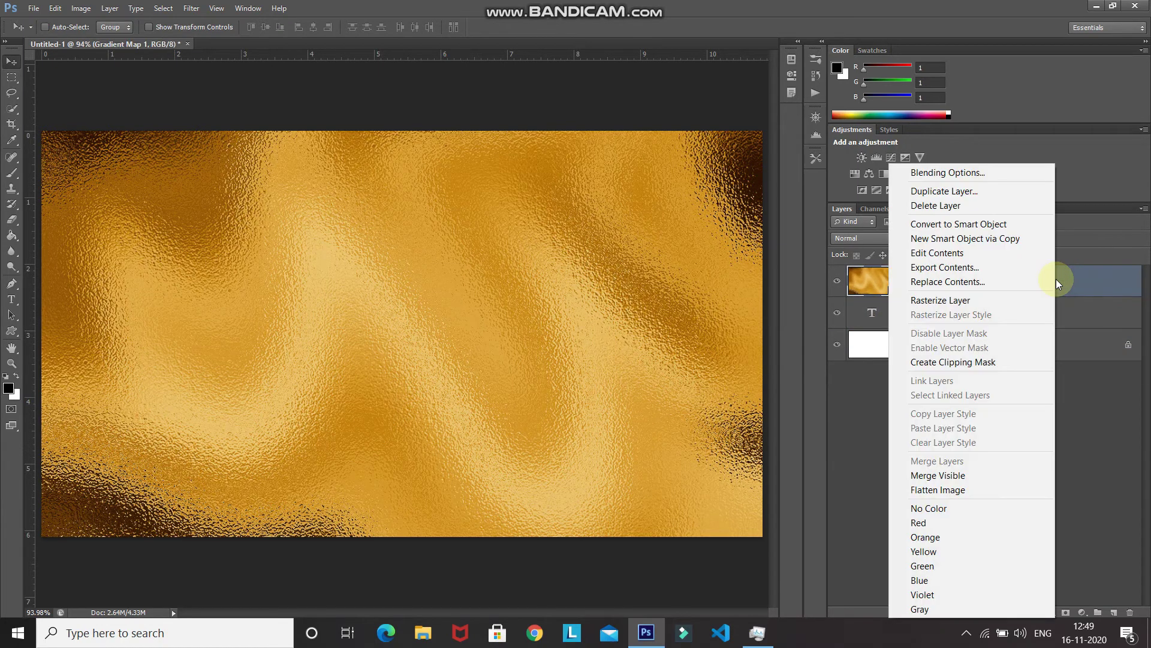
pyautogui.click(979, 362)
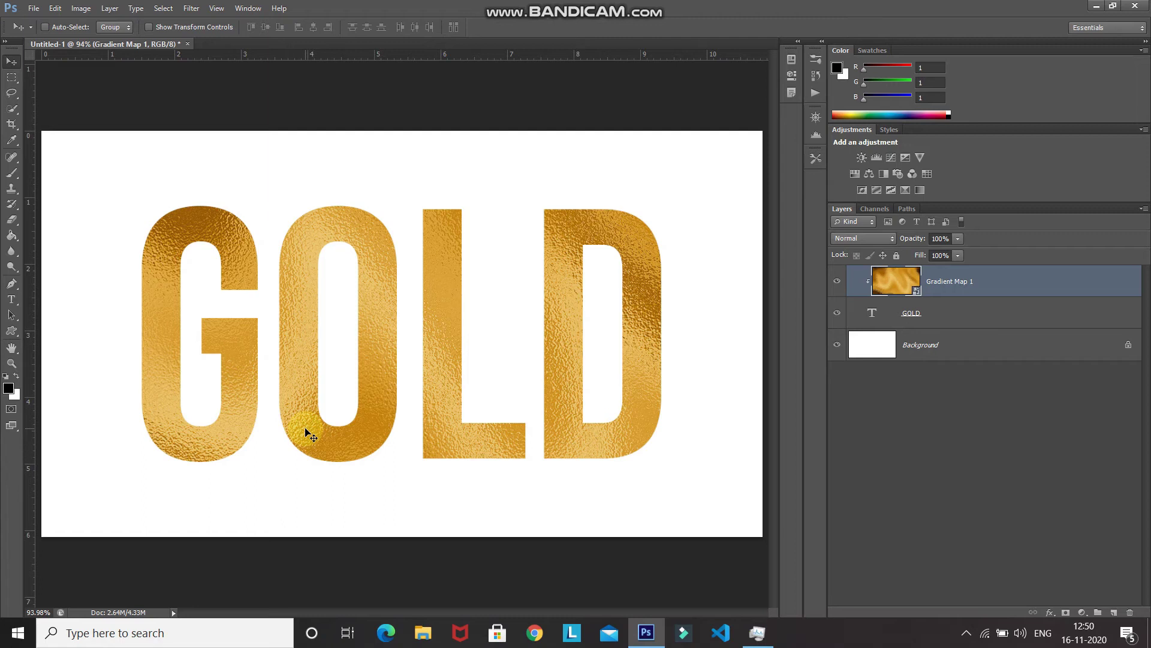
# - Reposition the clipped gold texture and scale it down to about 74% × 73%
pyautogui.moveTo(304, 424); pyautogui.dragTo(214, 400)
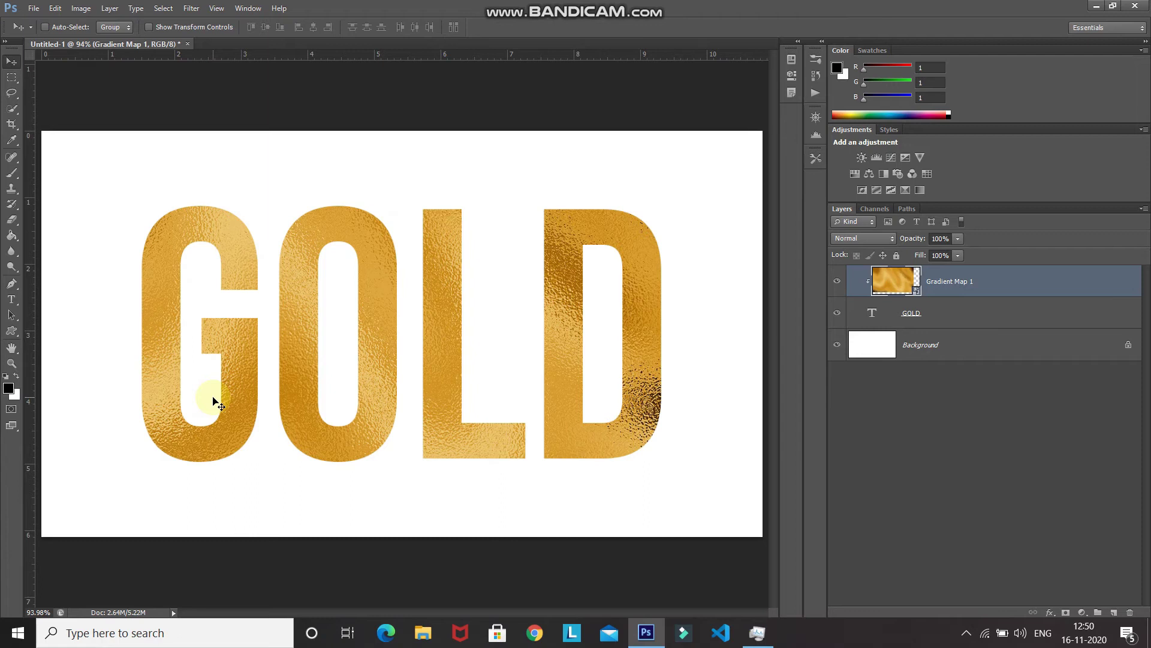
pyautogui.hotkey('ctrl', 't')
pyautogui.moveTo(24, 99); pyautogui.dragTo(131, 183)
pyautogui.moveTo(309, 318); pyautogui.dragTo(312, 319)
pyautogui.moveTo(132, 184); pyautogui.dragTo(146, 193)
pyautogui.moveTo(664, 183); pyautogui.dragTo(668, 188)
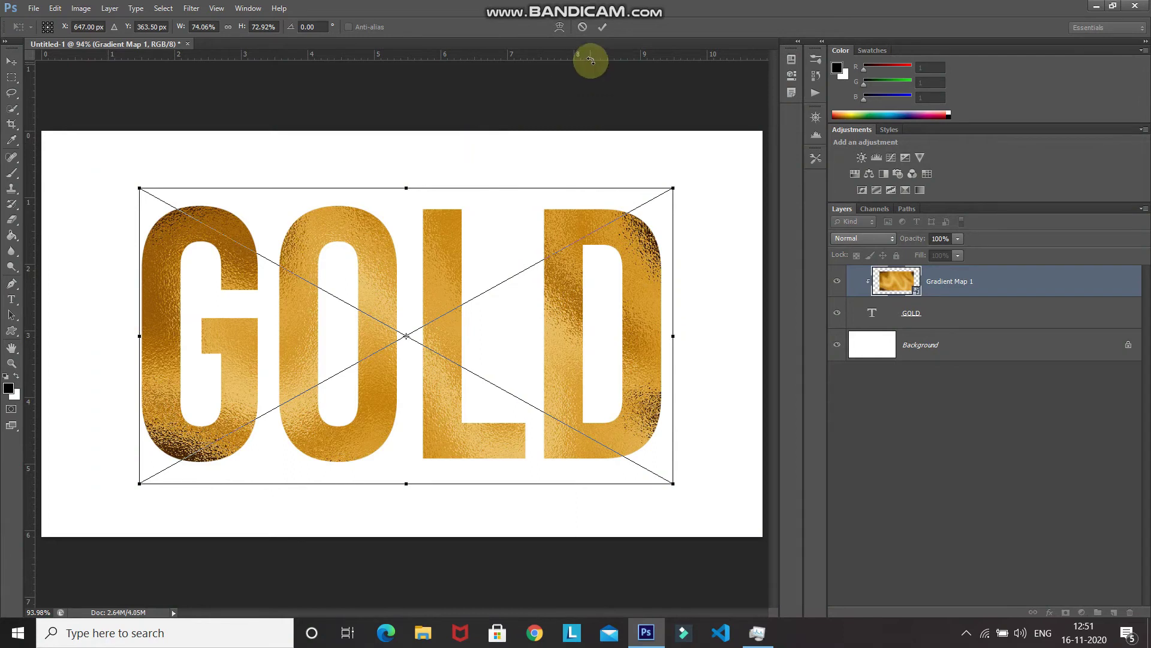
pyautogui.click(603, 29)
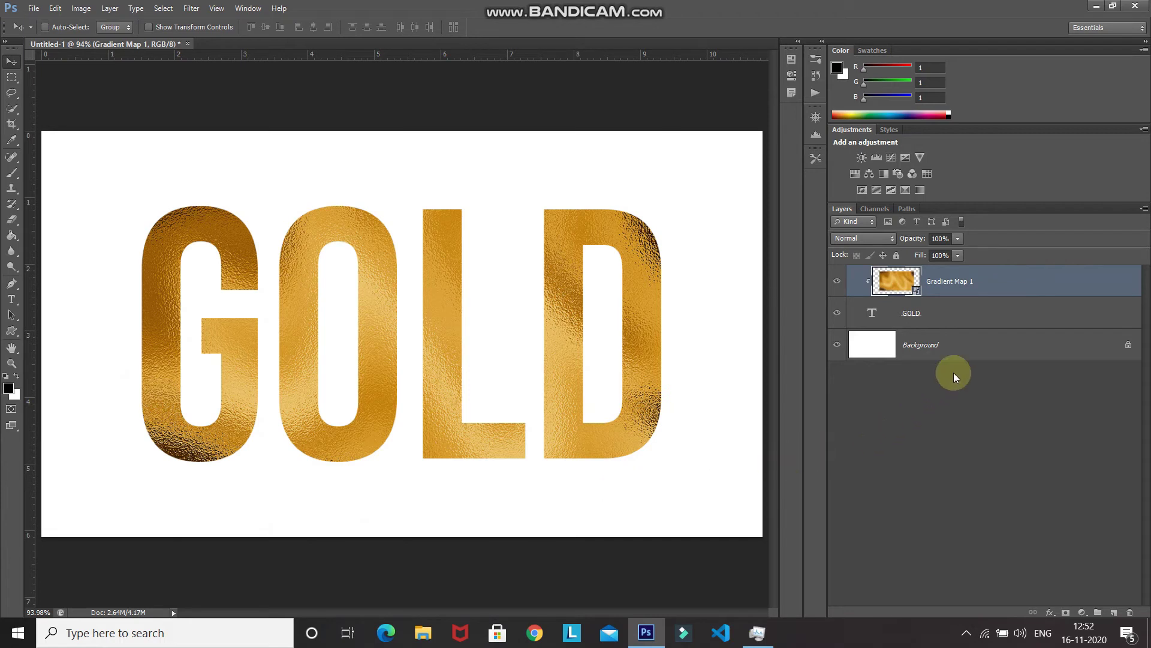
# - Place black-art-deco-paper-4278986_1280 from Downloads above the Background layer as the backdrop
pyautogui.click(982, 352)
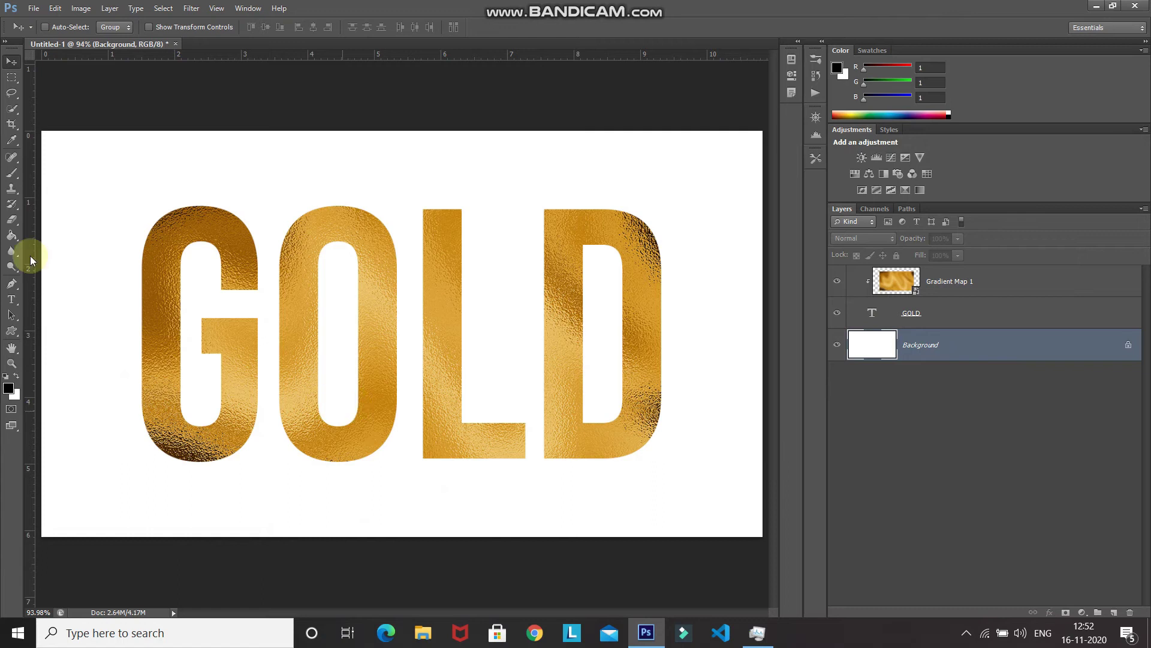
pyautogui.click(34, 8)
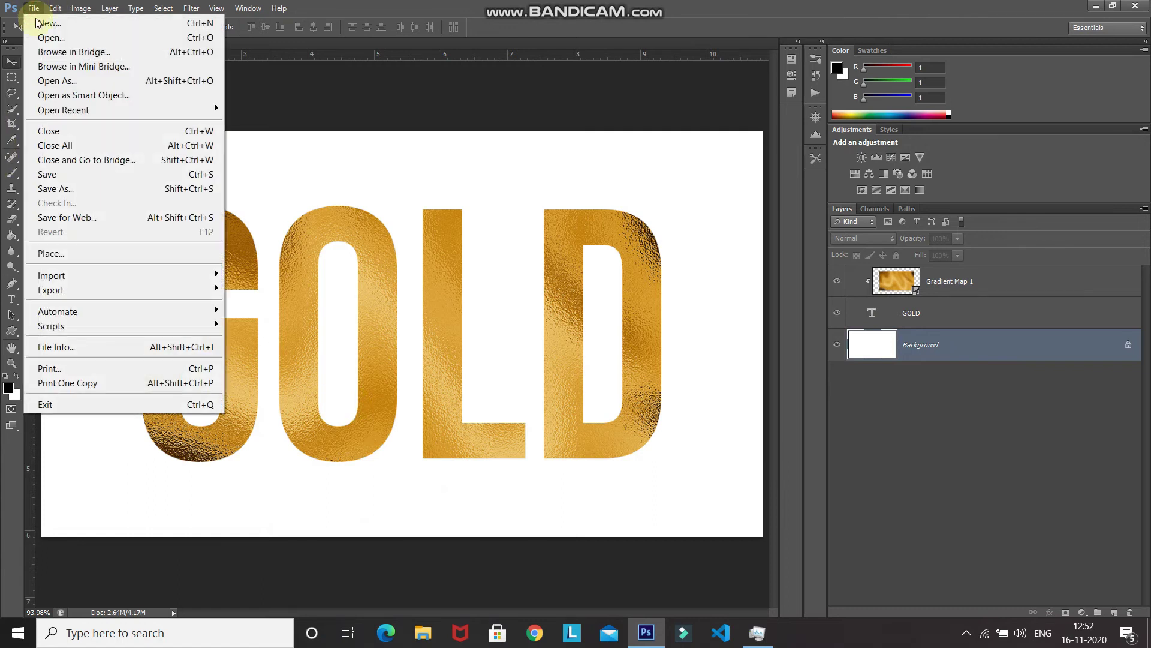
pyautogui.click(62, 253)
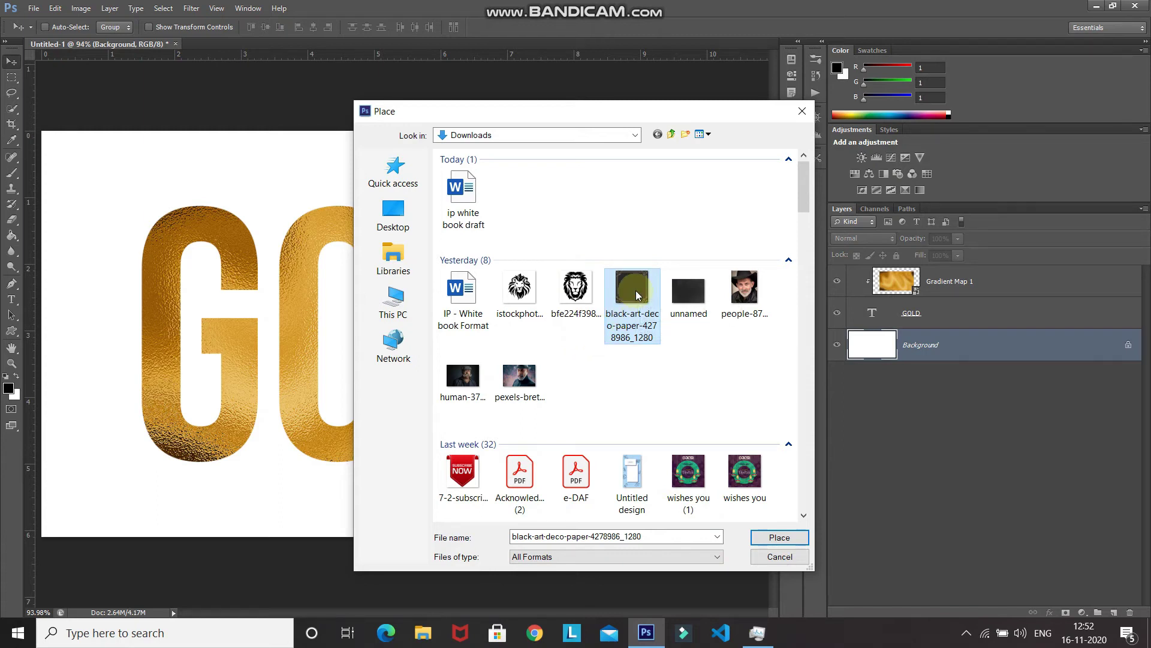
pyautogui.click(764, 539)
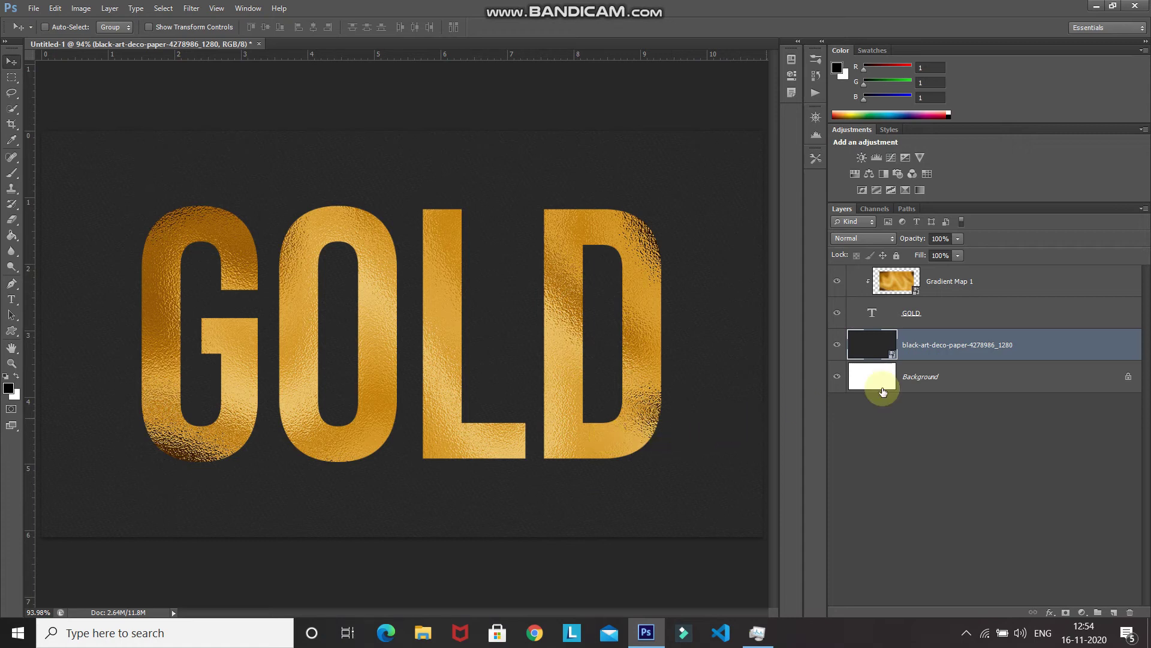
# - Convert the GOLD text layer to a smart object and bring up its fx effects menu
pyautogui.click(1007, 323)
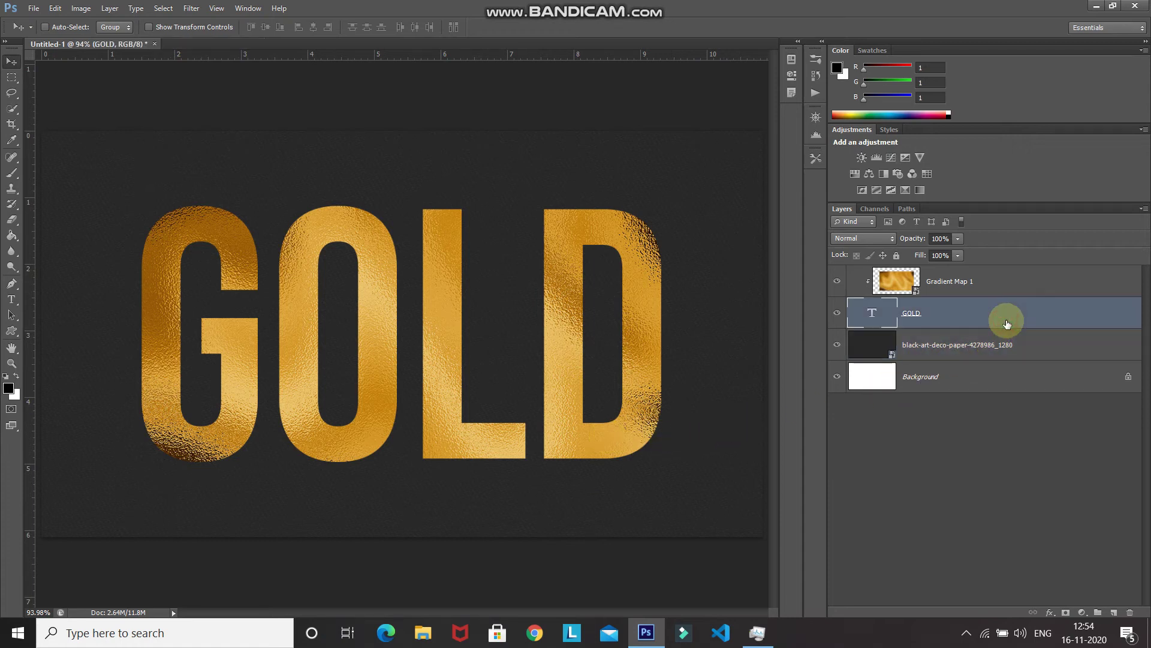
pyautogui.rightClick(1007, 322)
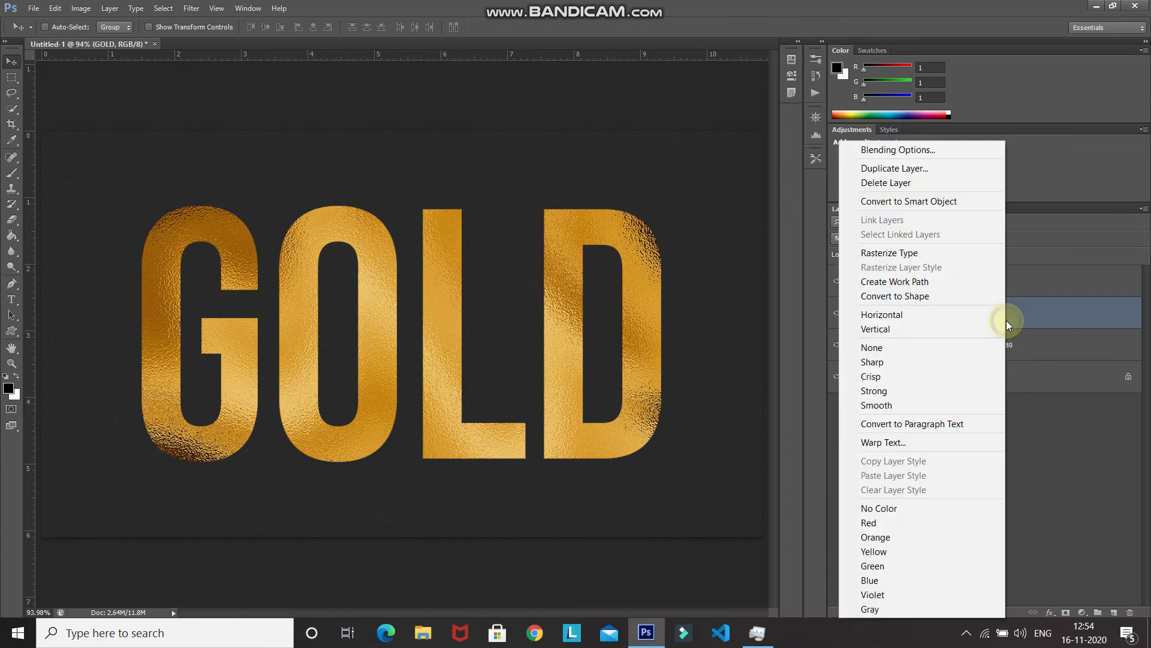
pyautogui.click(933, 201)
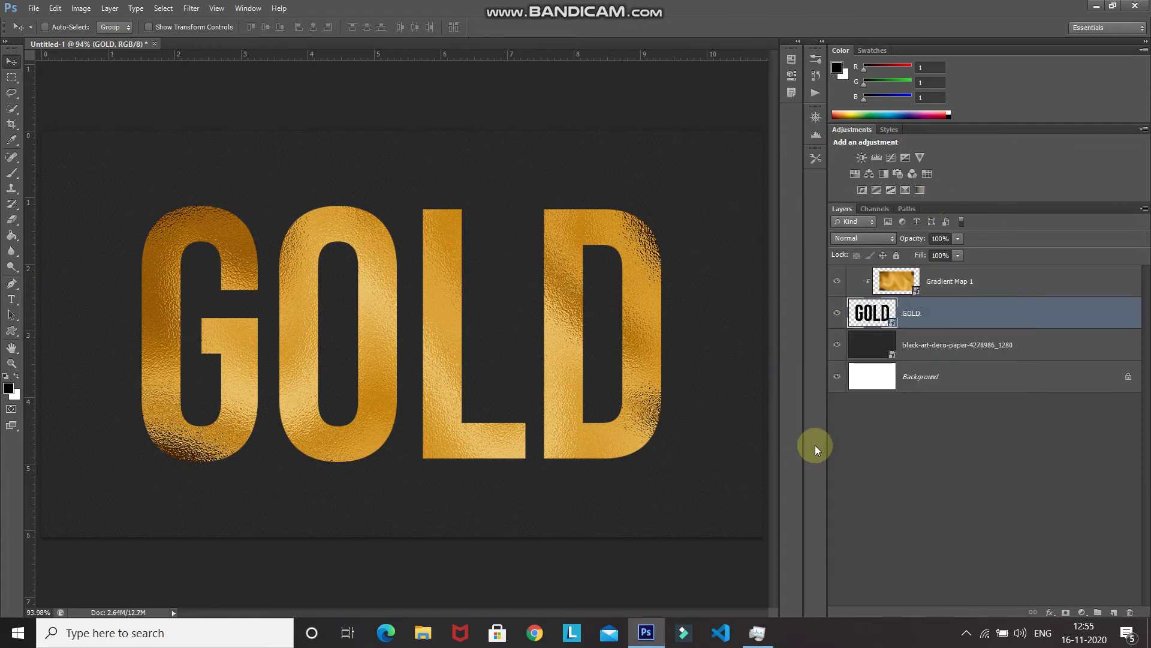
pyautogui.click(1049, 612)
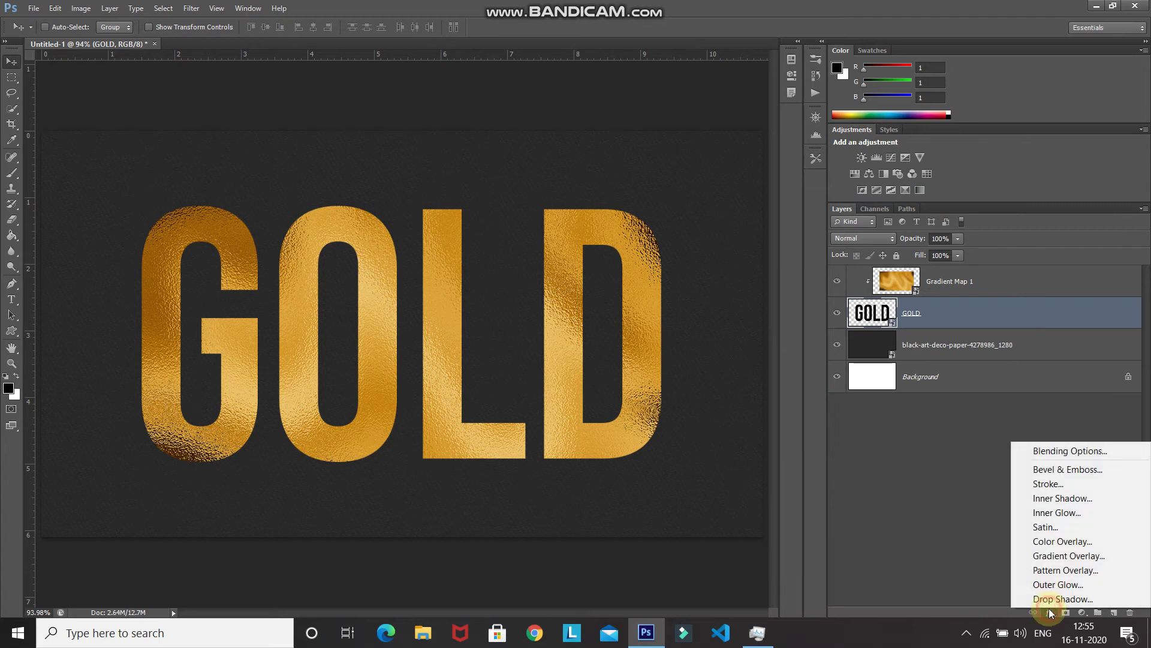
# - Enable Bevel & Emboss on GOLD as an Outer Bevel, direction Down, angle 90°
pyautogui.click(1044, 452)
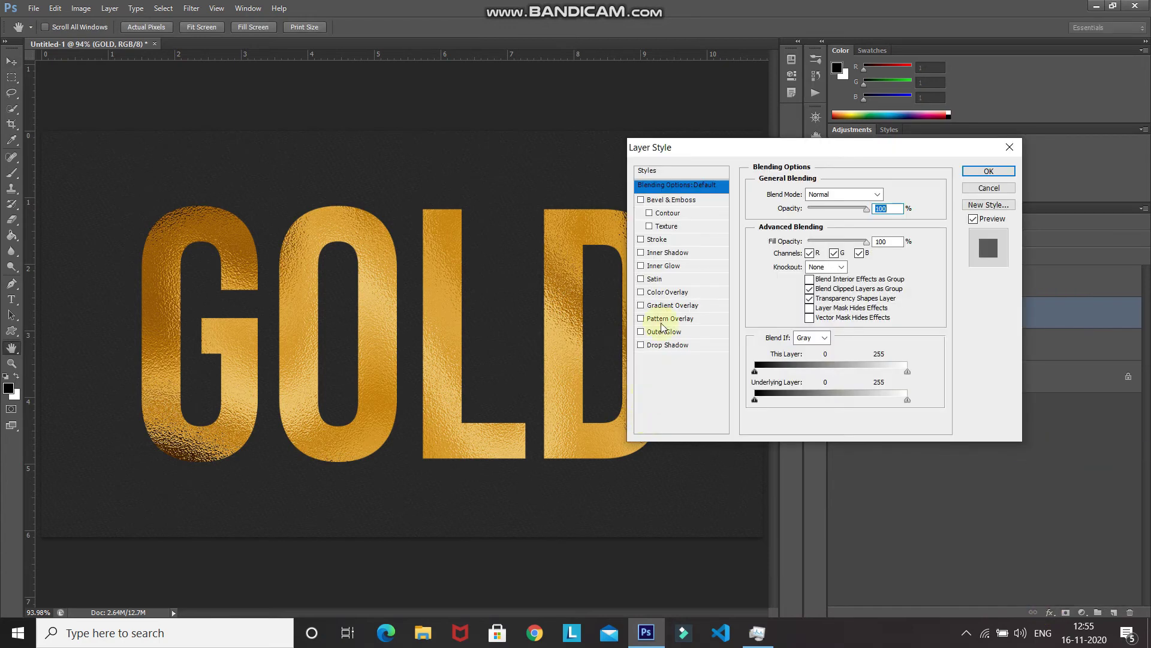
pyautogui.click(673, 200)
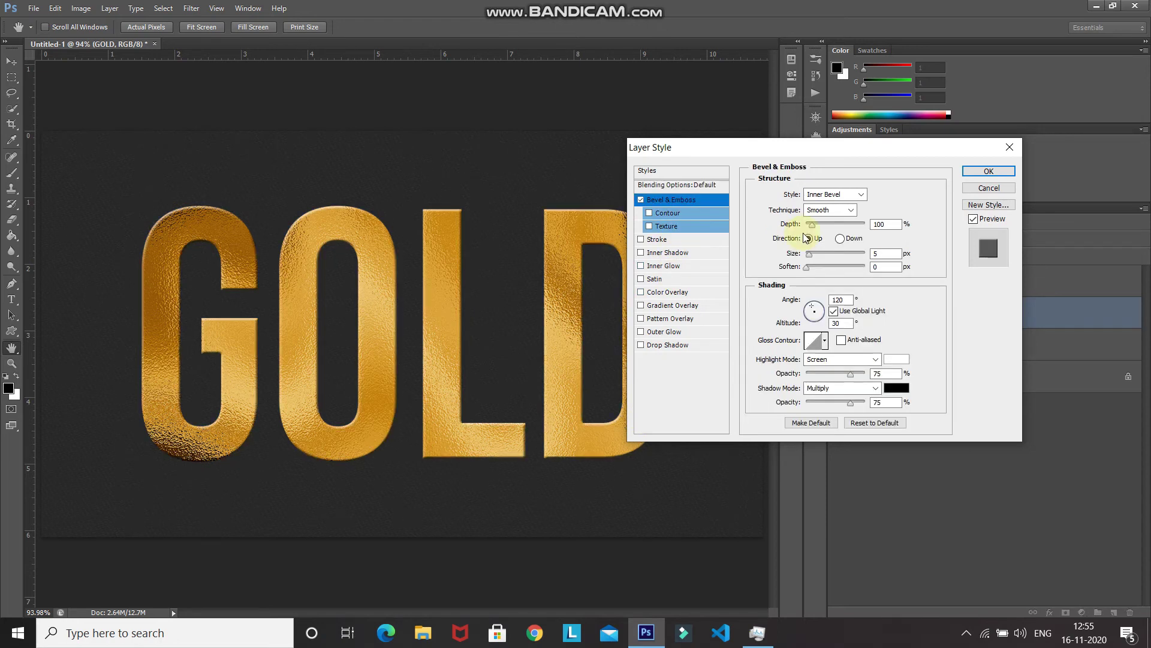
pyautogui.click(819, 196)
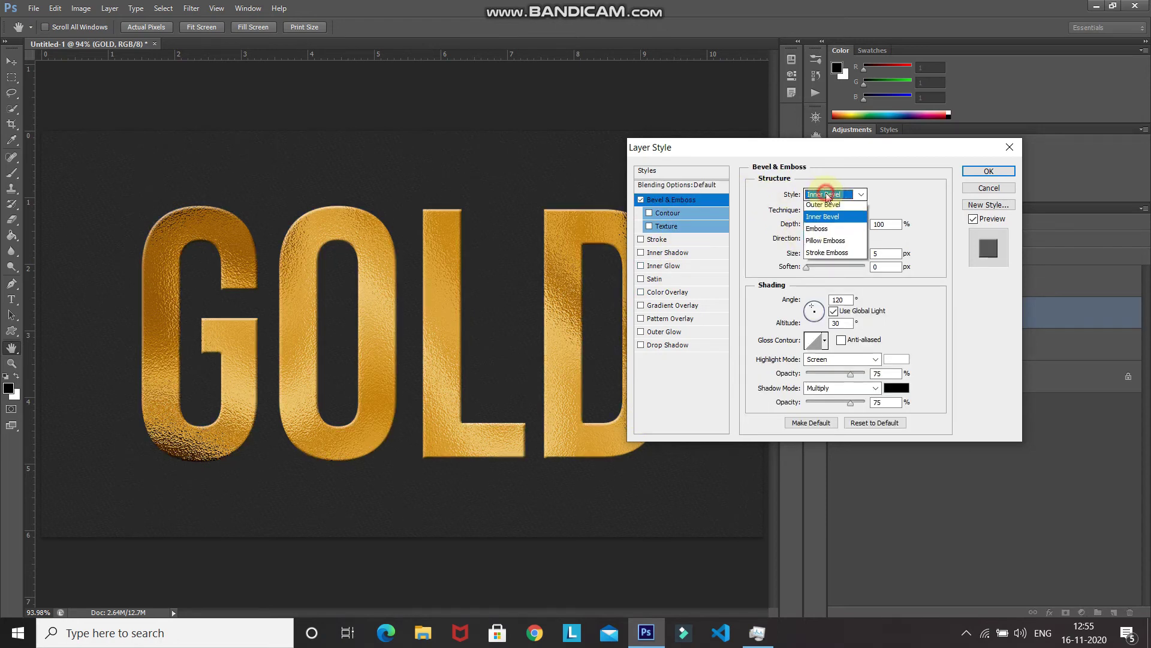
pyautogui.click(823, 208)
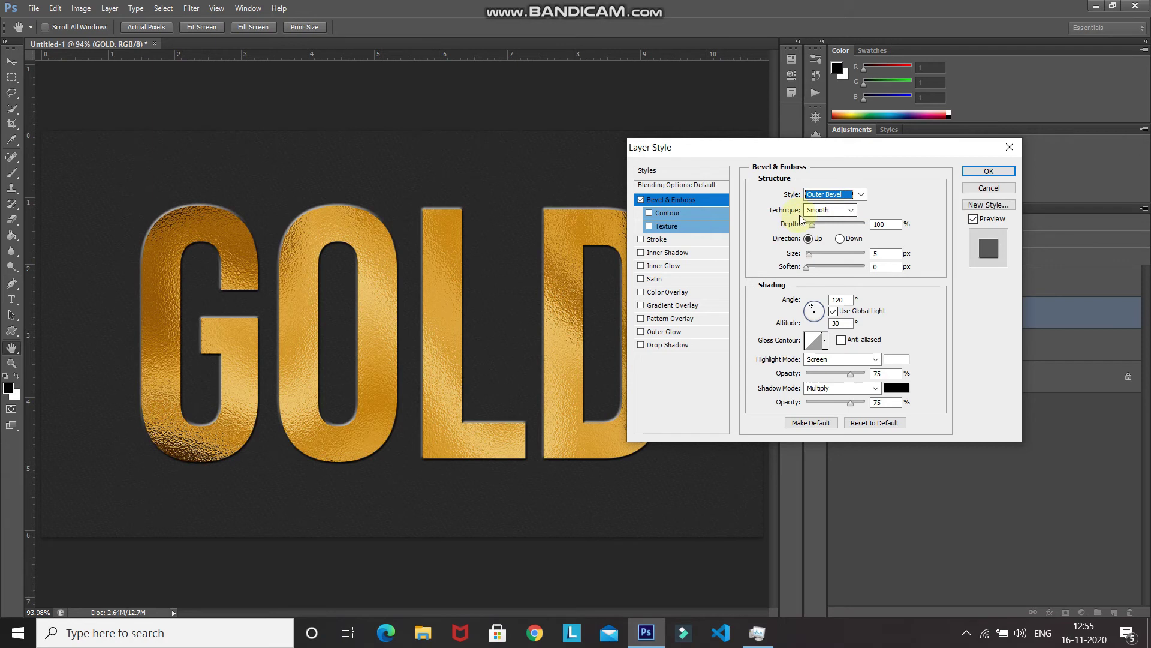
pyautogui.click(882, 224)
pyautogui.click(840, 239)
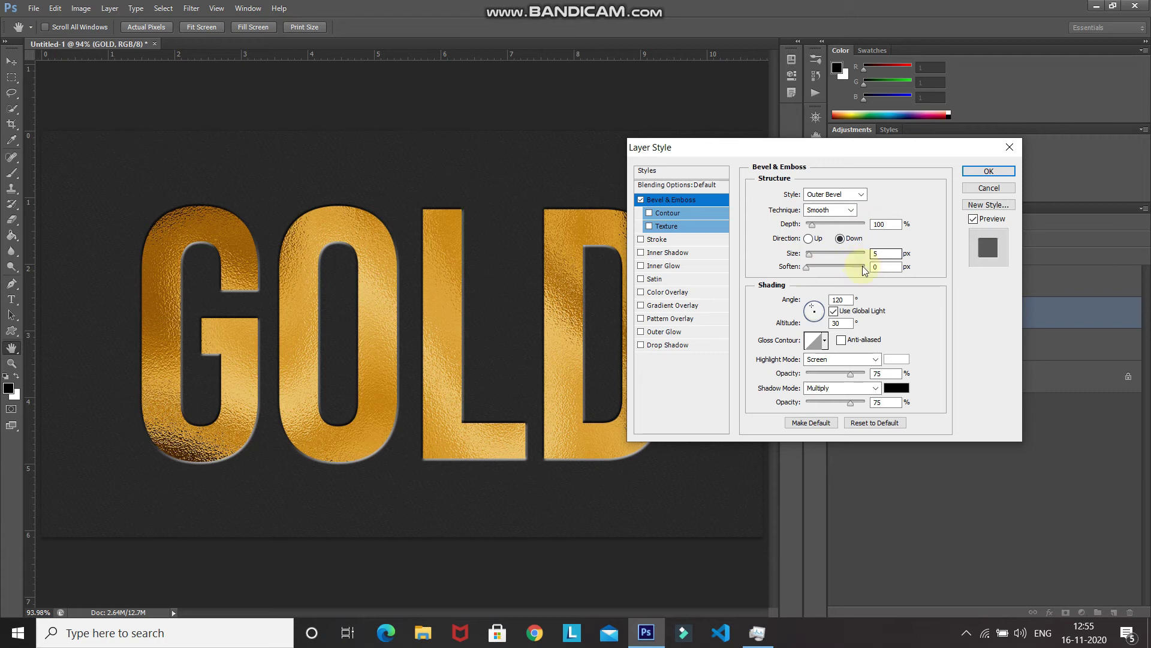
pyautogui.click(897, 267)
pyautogui.doubleClick(841, 299)
pyautogui.write('90')
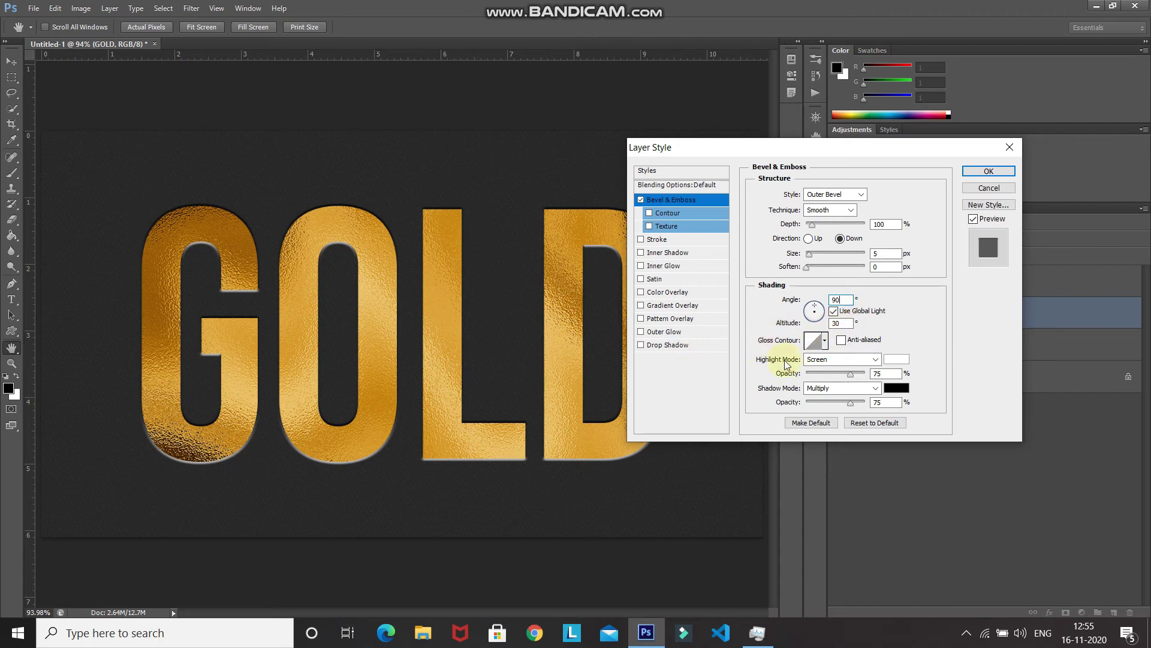
# - Set highlight and shadow modes to Soft Light at 100% opacity and apply the style
pyautogui.click(824, 360)
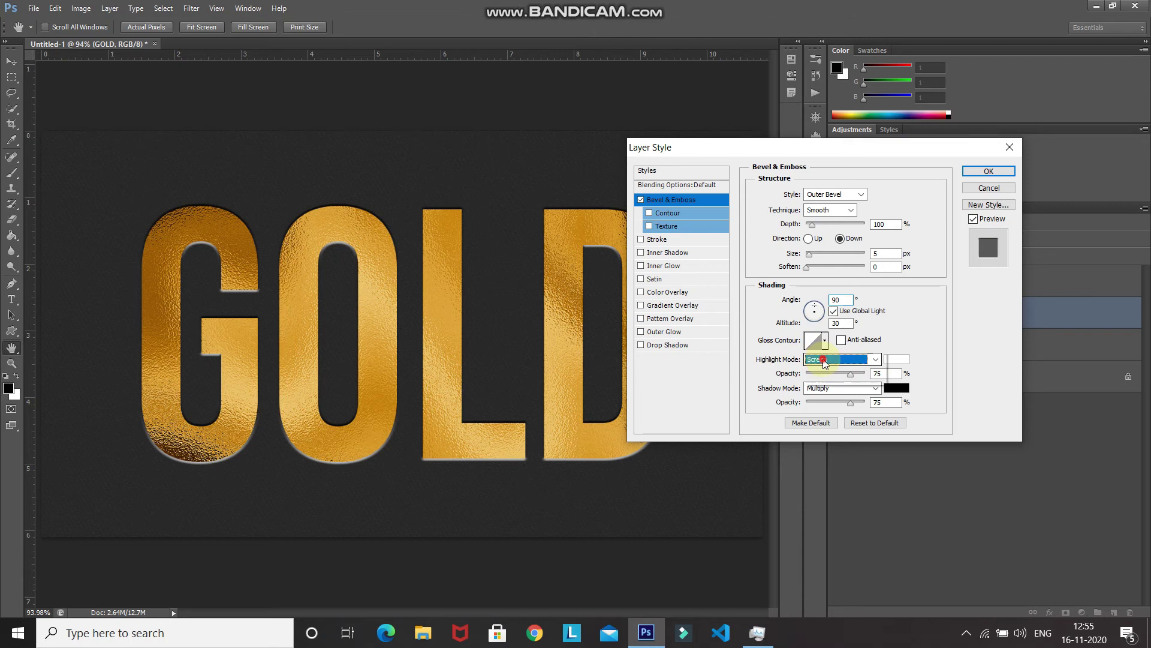
pyautogui.click(846, 196)
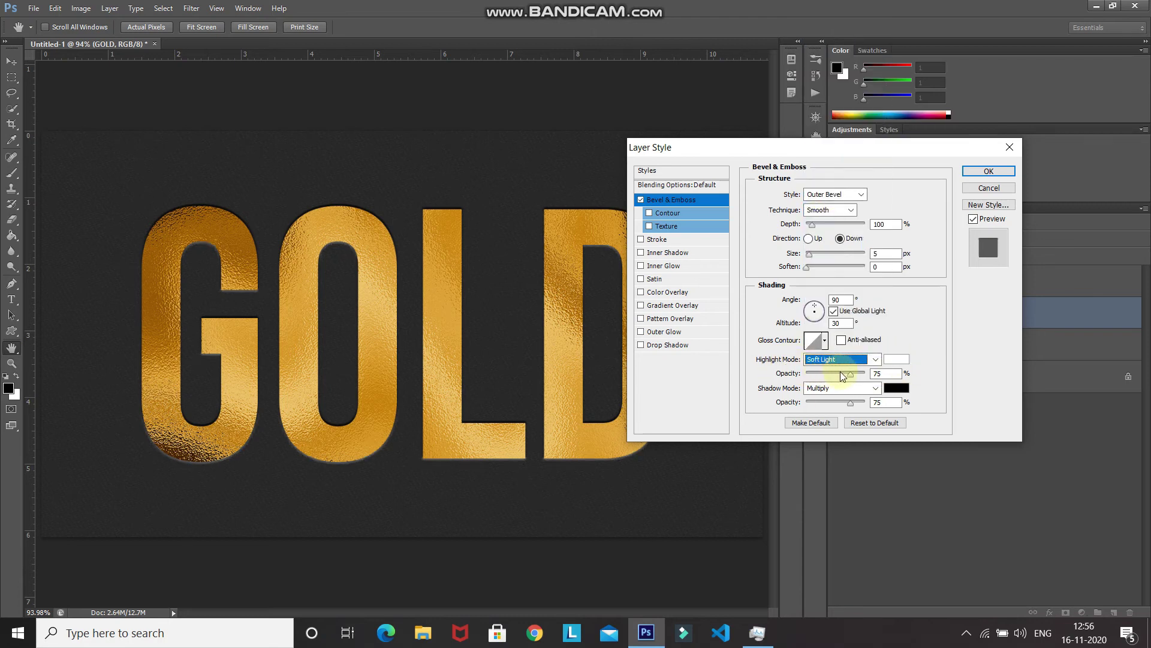
pyautogui.moveTo(851, 374); pyautogui.dragTo(867, 374)
pyautogui.click(828, 388)
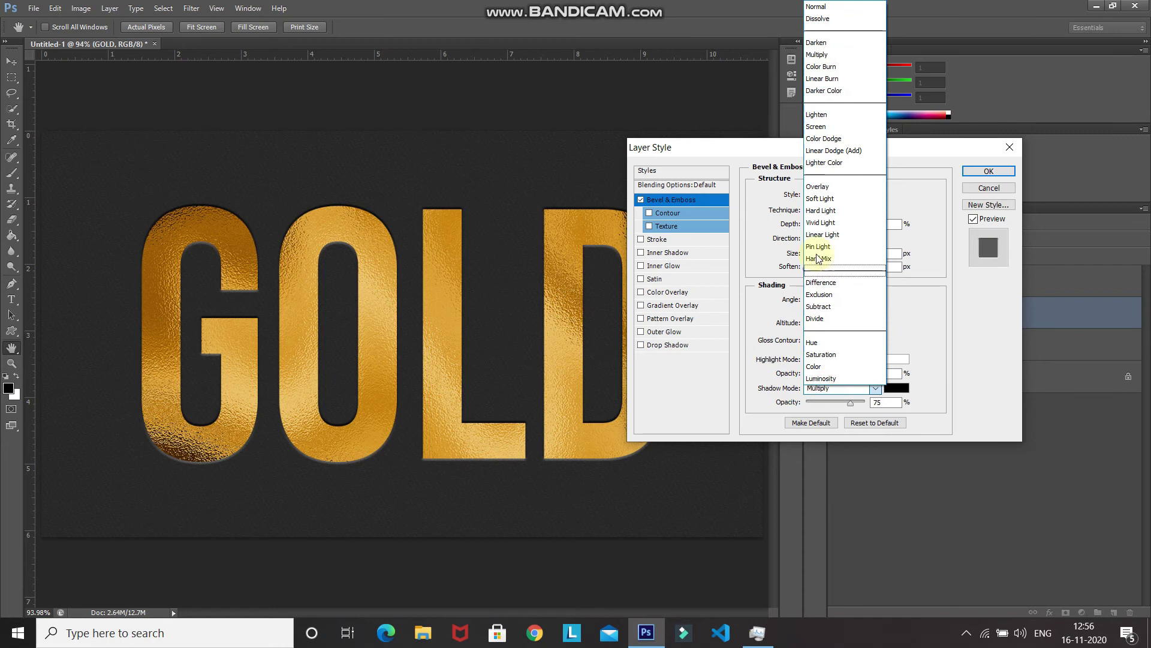
pyautogui.click(827, 200)
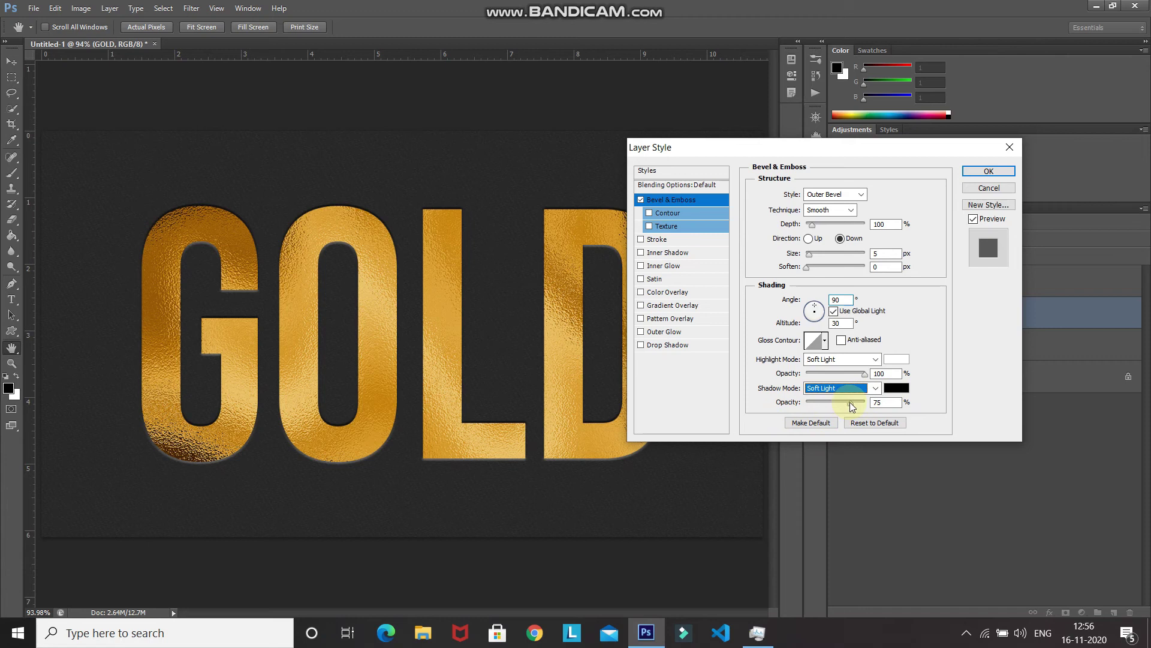
pyautogui.moveTo(851, 401); pyautogui.dragTo(895, 404)
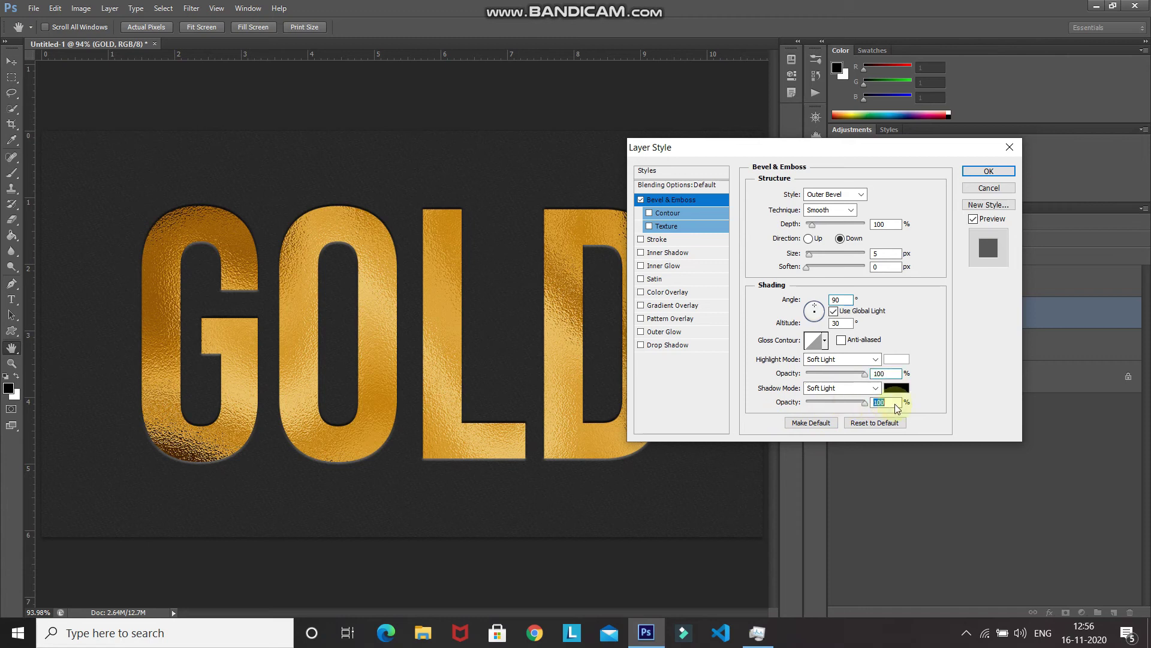
pyautogui.click(986, 172)
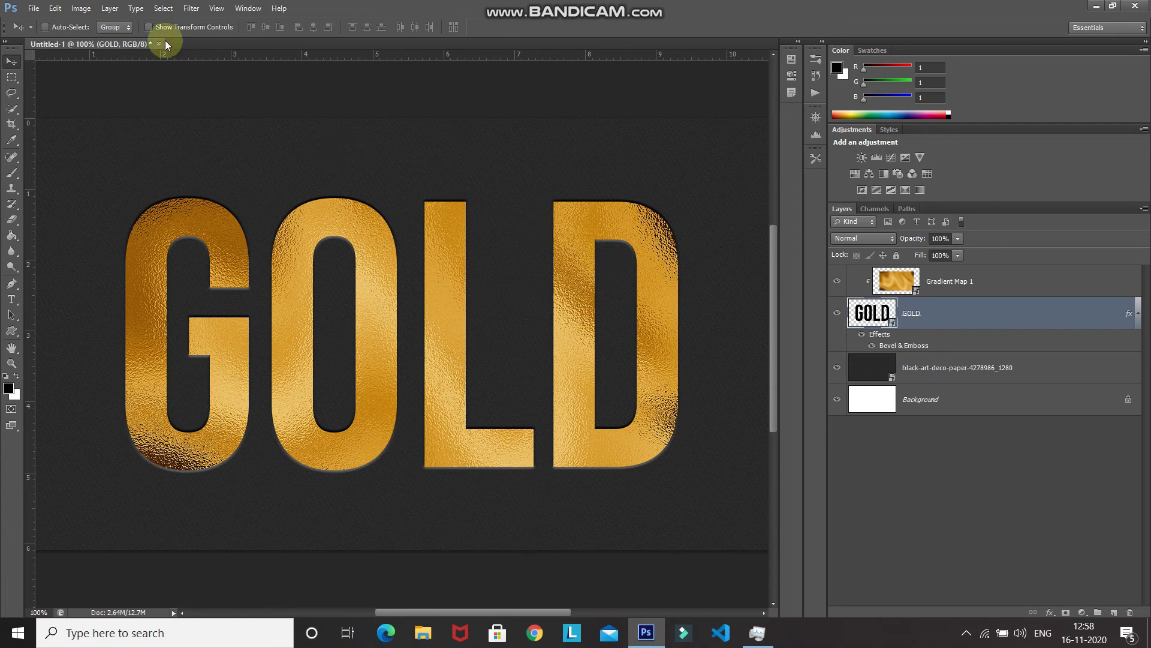
# - Apply Filter > Noise > Median at radius 5 pixels, comparing with the preview off and on
pyautogui.click(187, 7)
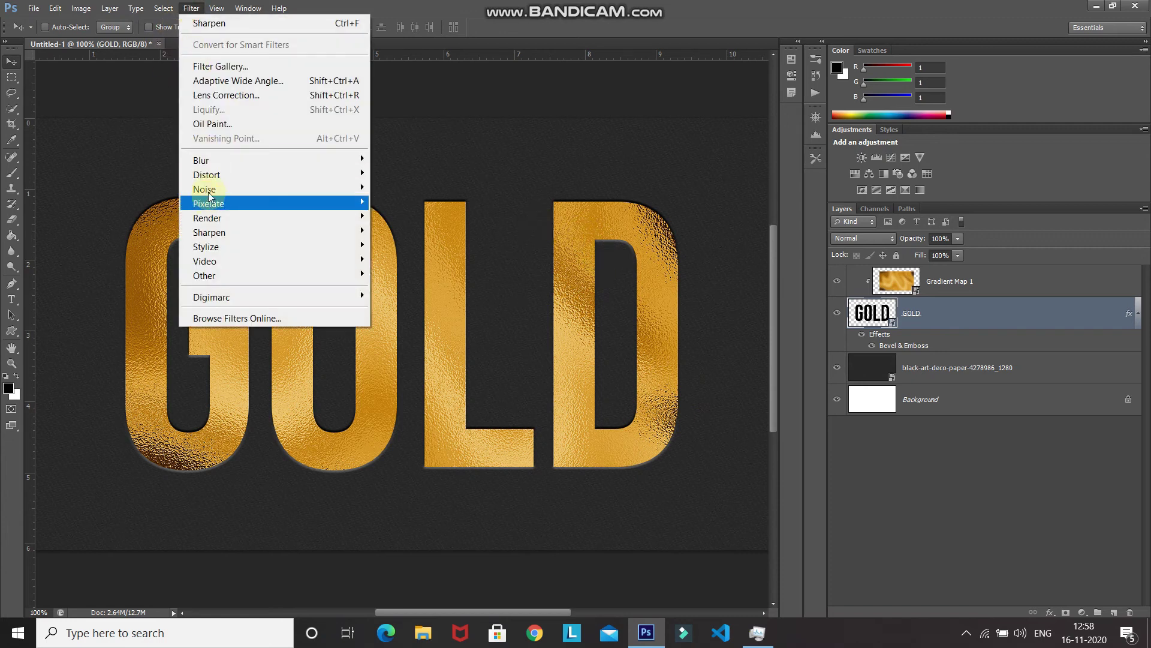
pyautogui.moveTo(210, 191)
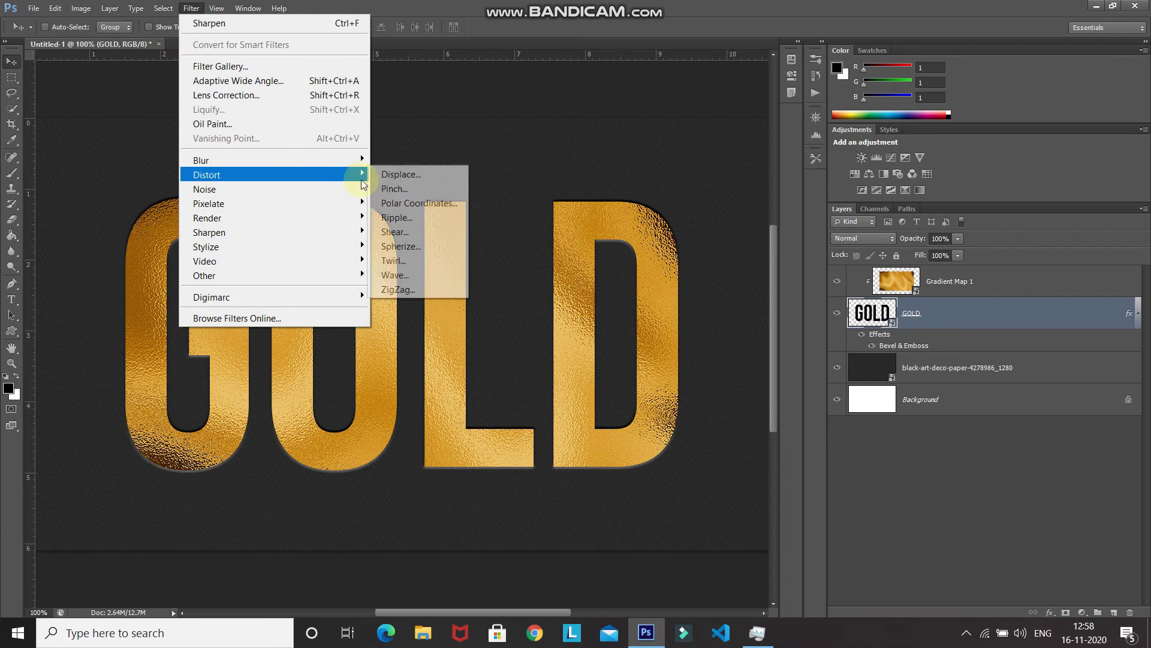
pyautogui.moveTo(353, 196)
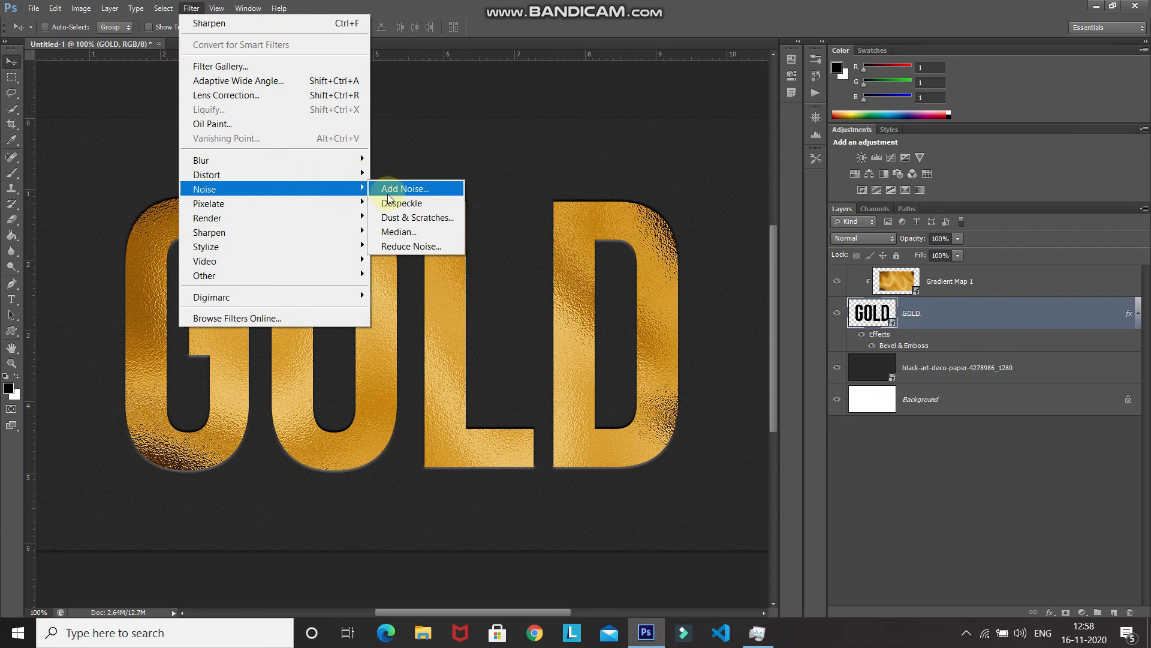
pyautogui.click(389, 233)
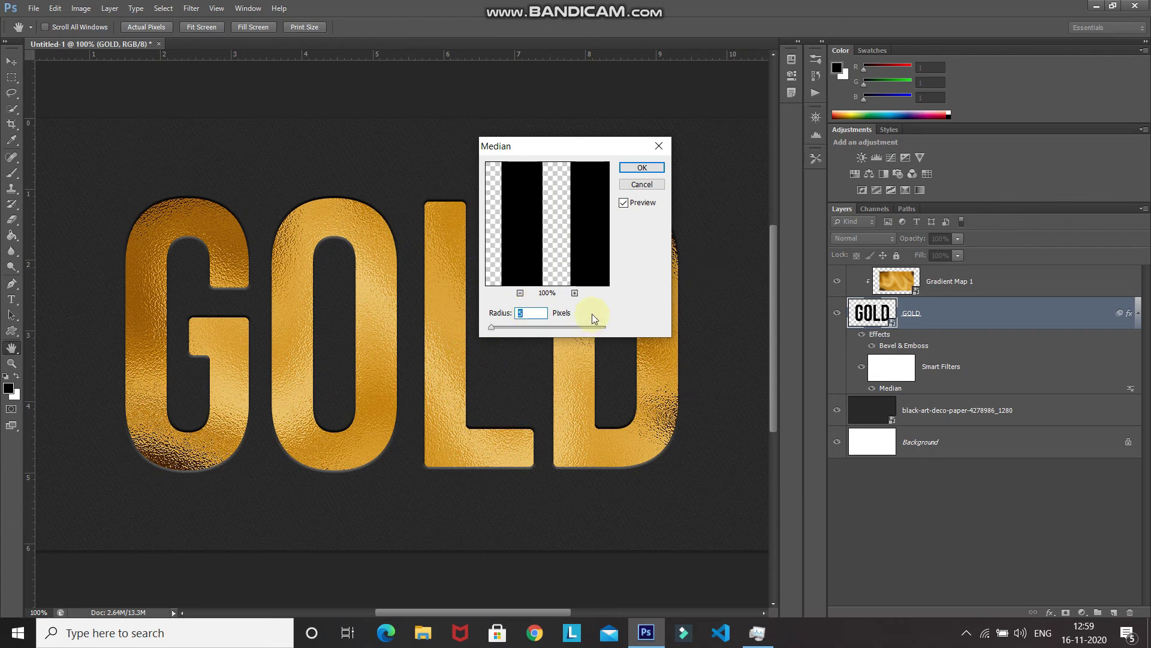
pyautogui.click(623, 203)
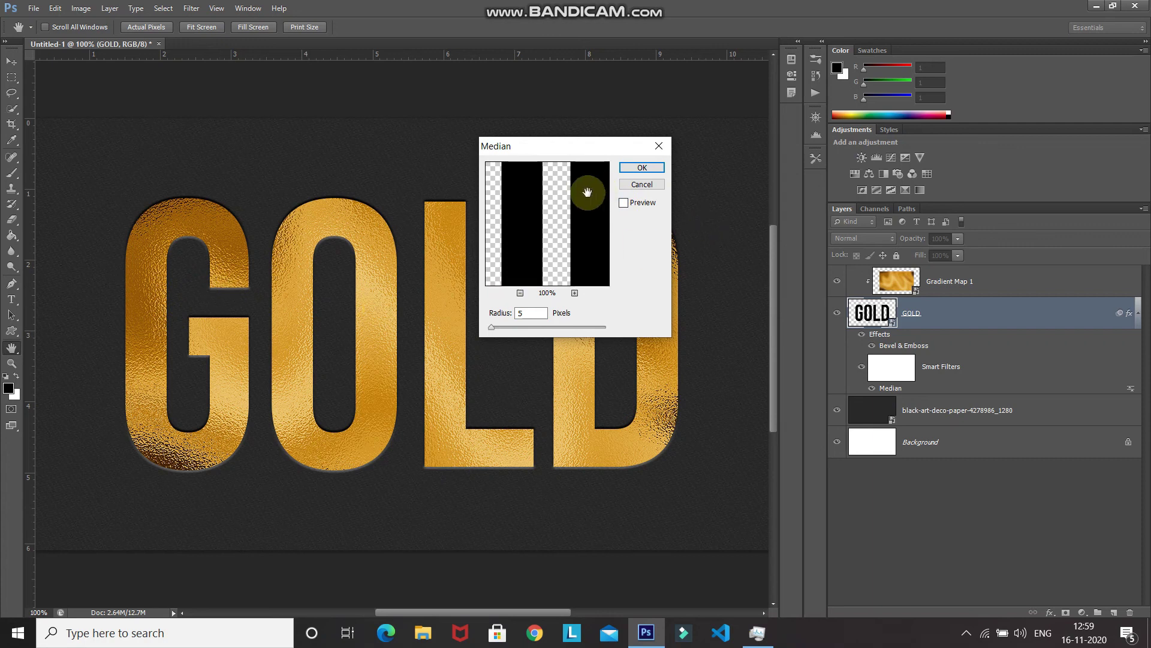
pyautogui.click(623, 202)
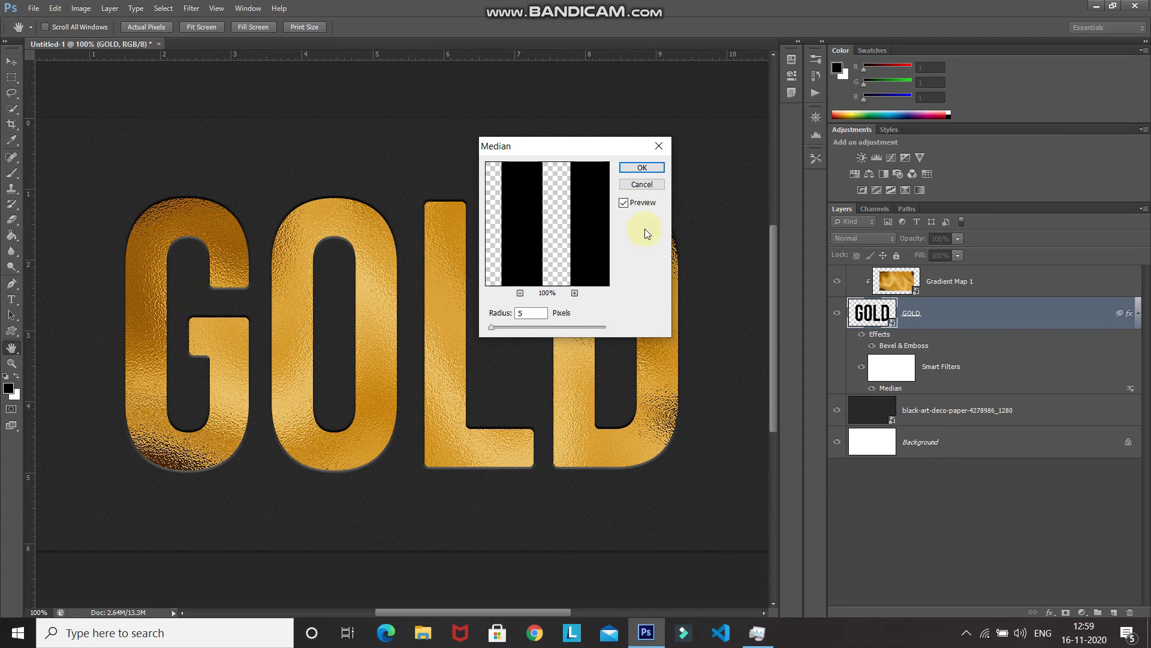
pyautogui.click(633, 167)
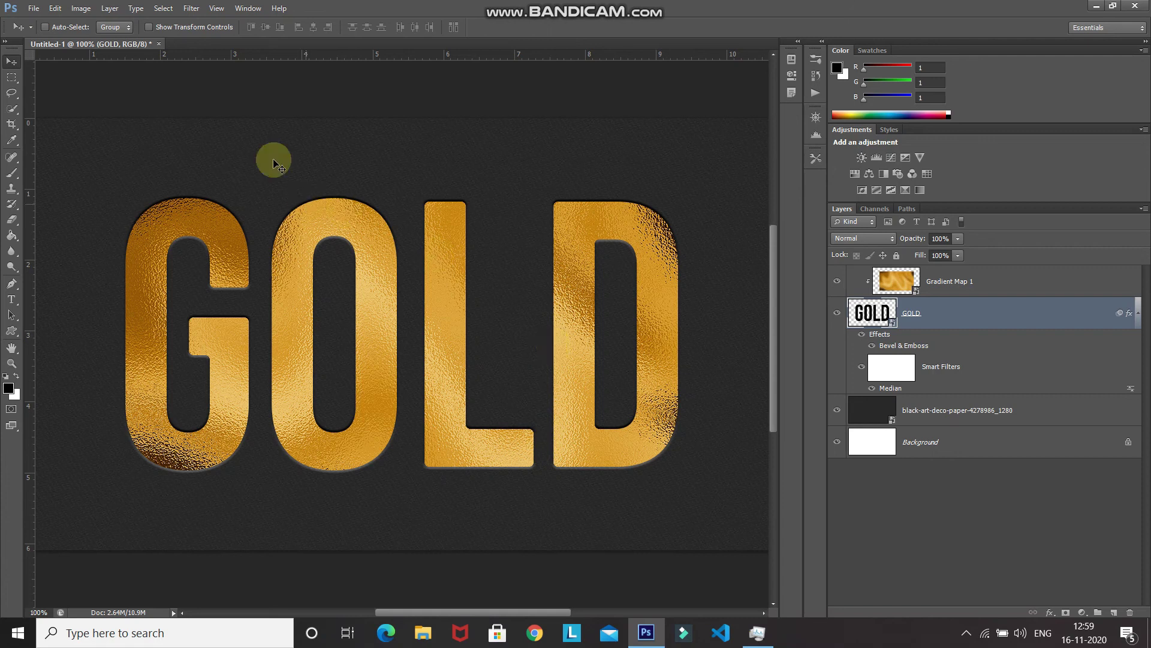
# - Apply Filter > Distort > Ripple to GOLD with Amount 5% and Size Large
pyautogui.click(189, 8)
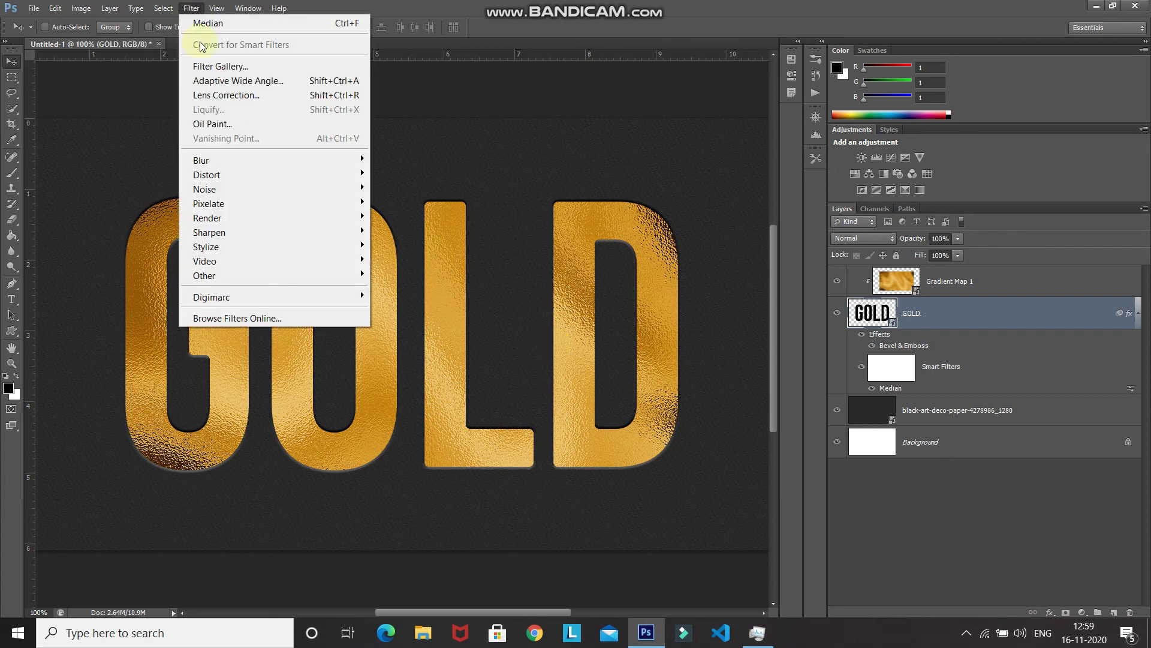
pyautogui.moveTo(219, 177)
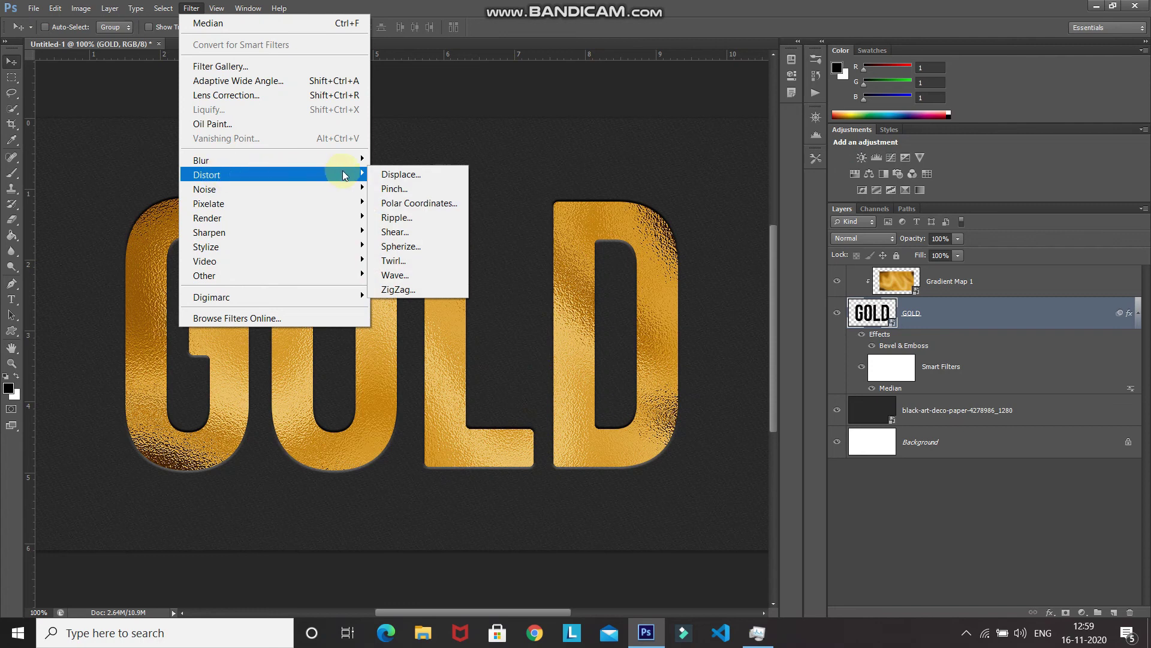
pyautogui.click(396, 217)
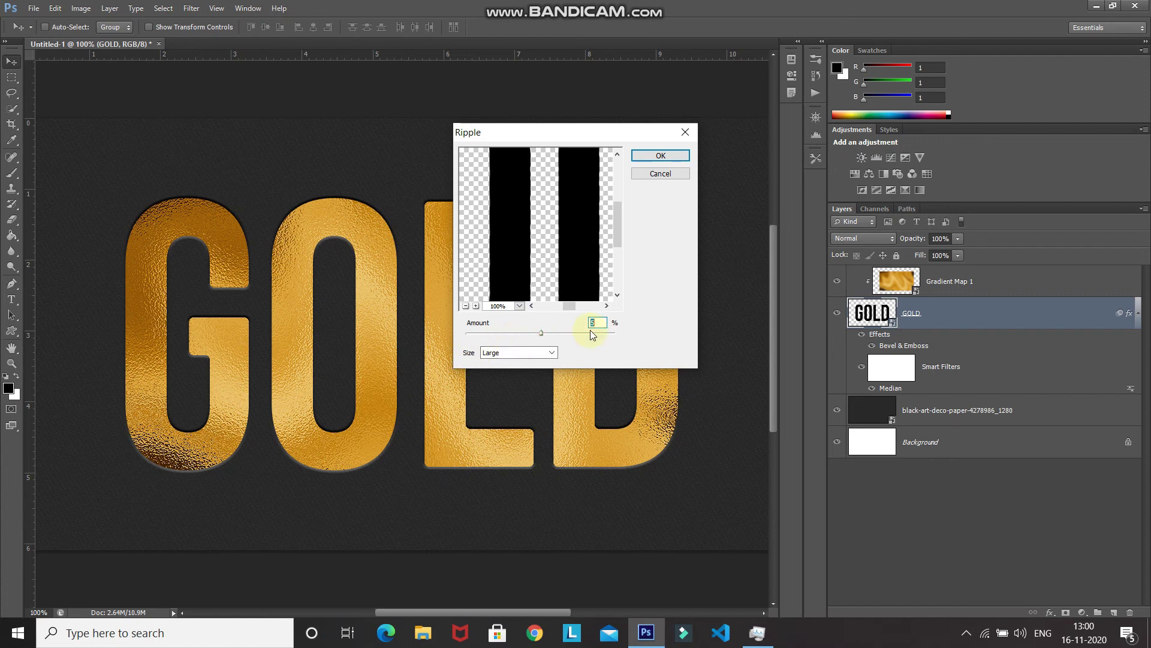
pyautogui.click(642, 157)
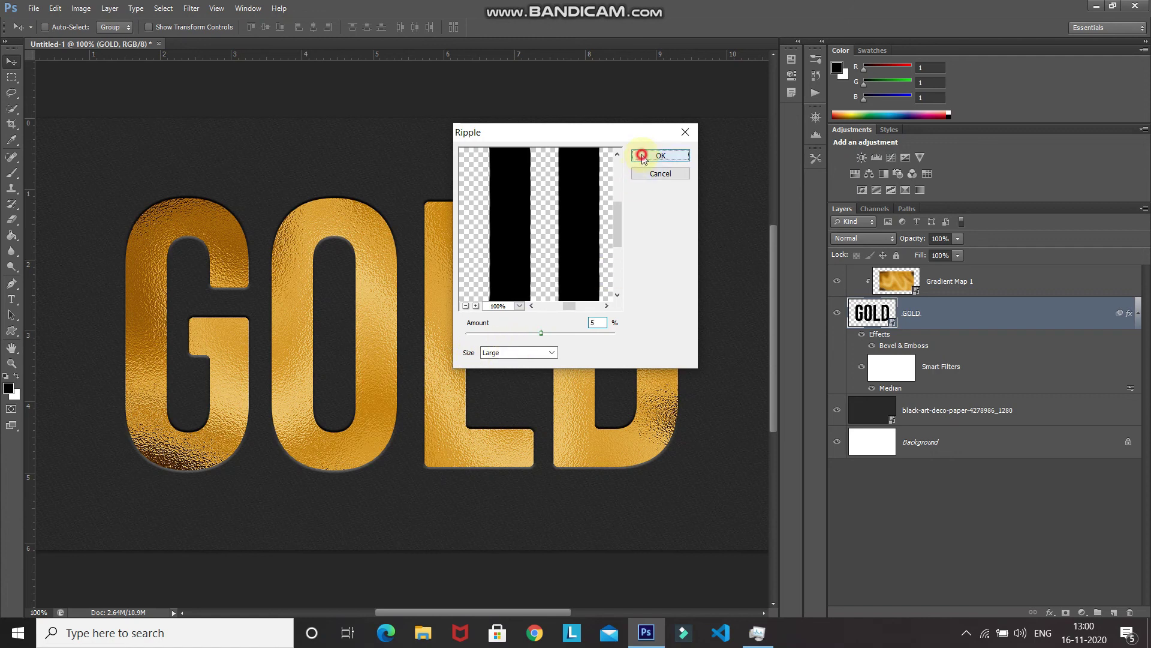